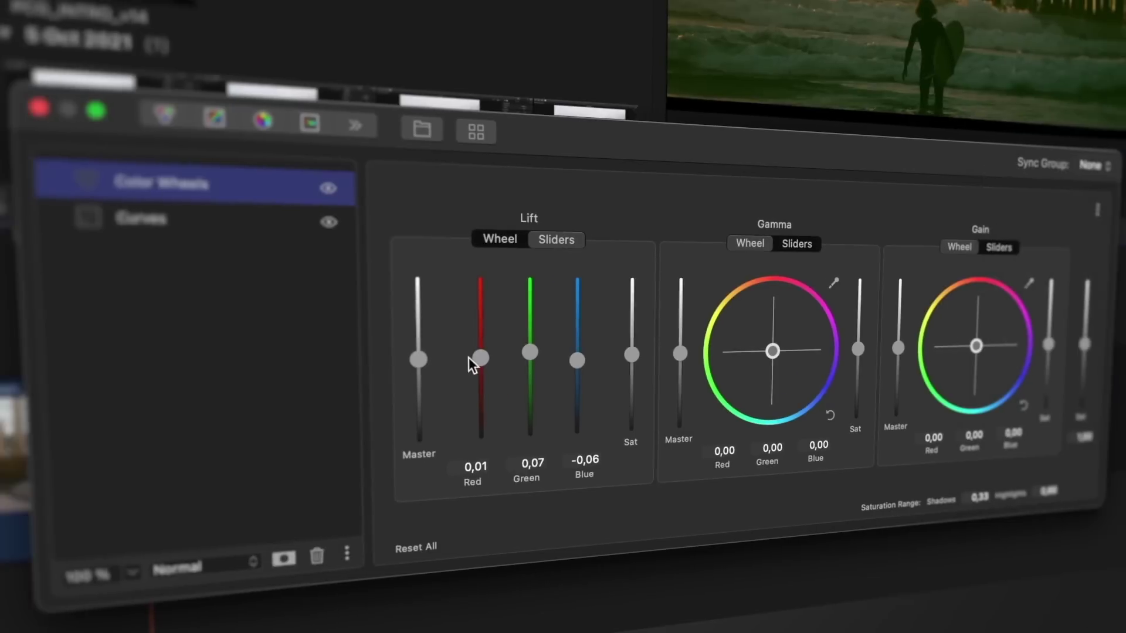
Grade the mountain clip's wheels: Lift -0,05, Gamma about -0,44, Gain warmed to 0,38/0,33/0,31
left_click_drag(469, 357, 459, 347)
left_click(248, 117)
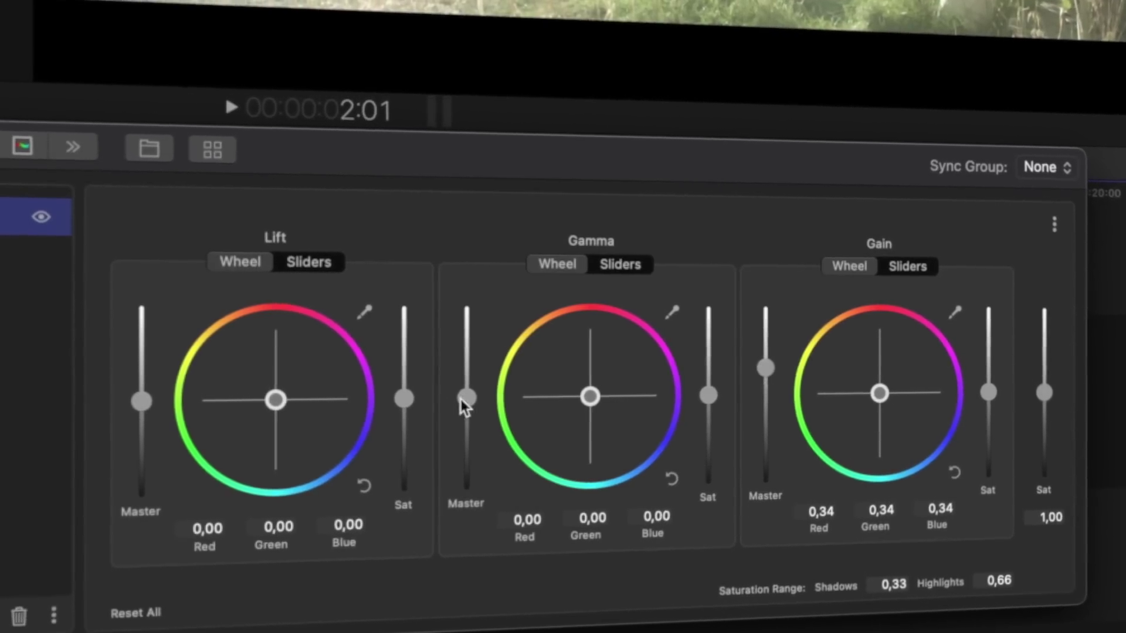
left_click_drag(466, 396, 452, 432)
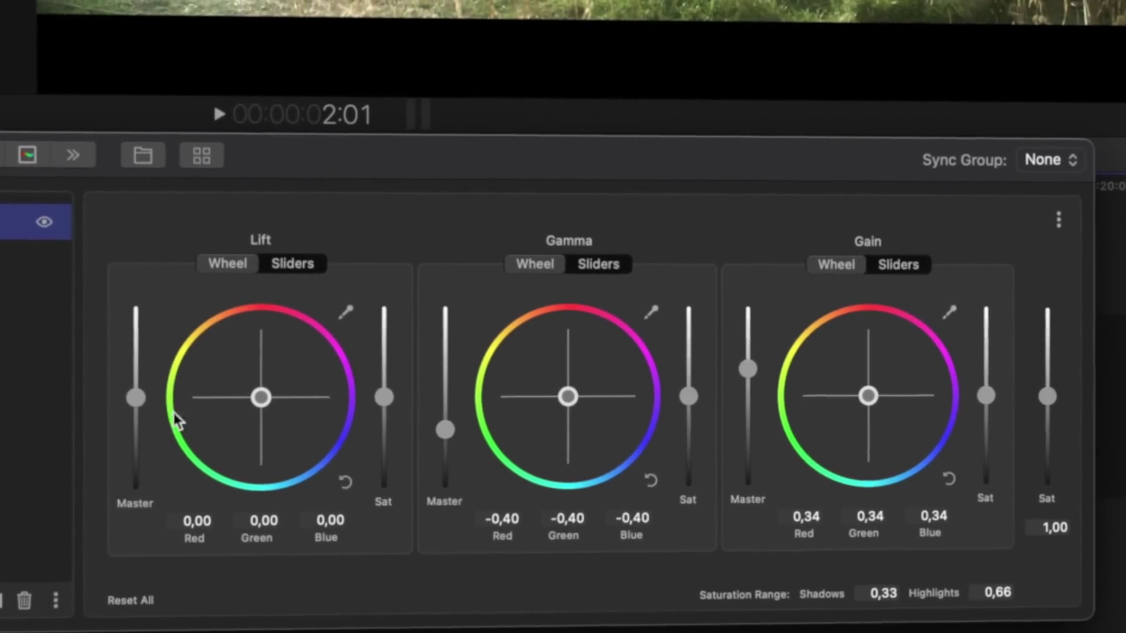
left_click_drag(135, 398, 136, 406)
left_click_drag(445, 427, 448, 436)
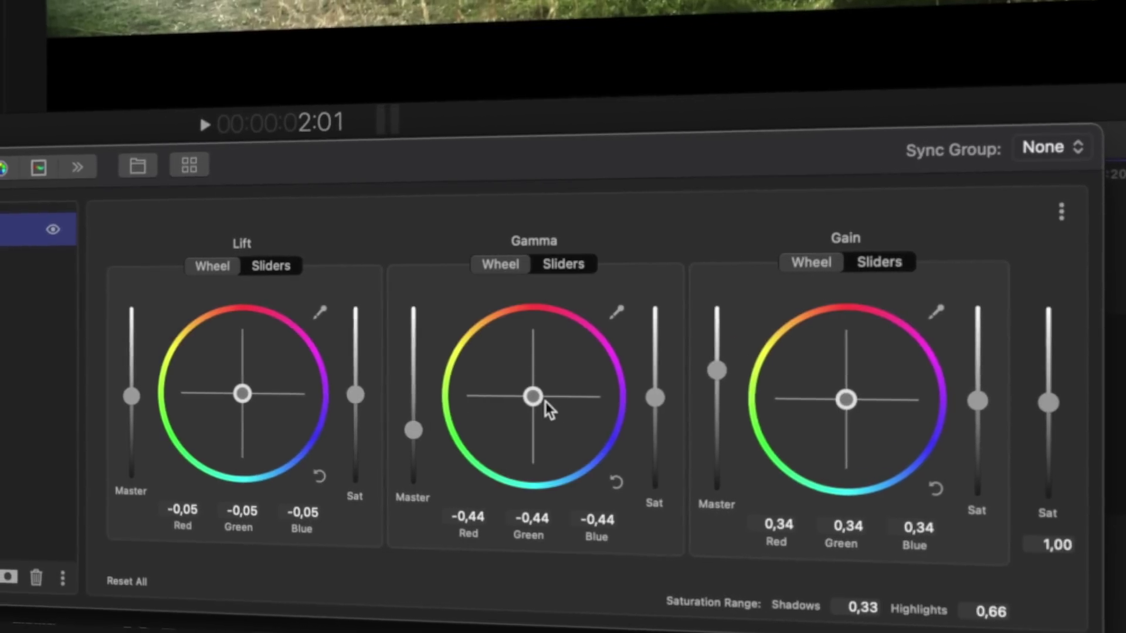
left_click_drag(836, 398, 808, 357)
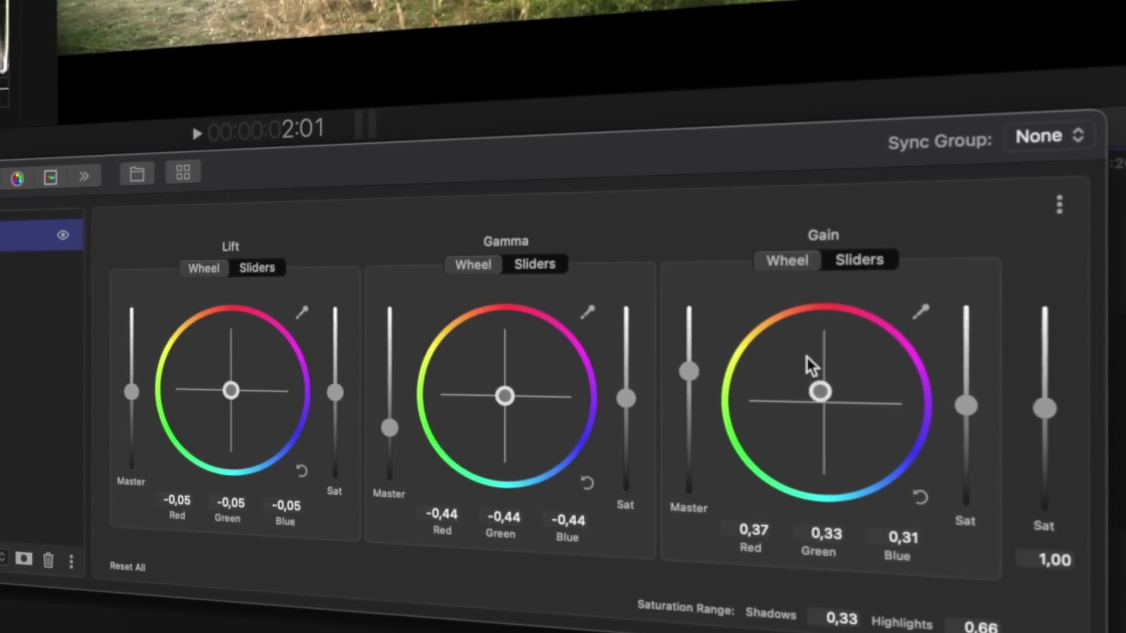
left_click_drag(484, 397, 473, 406)
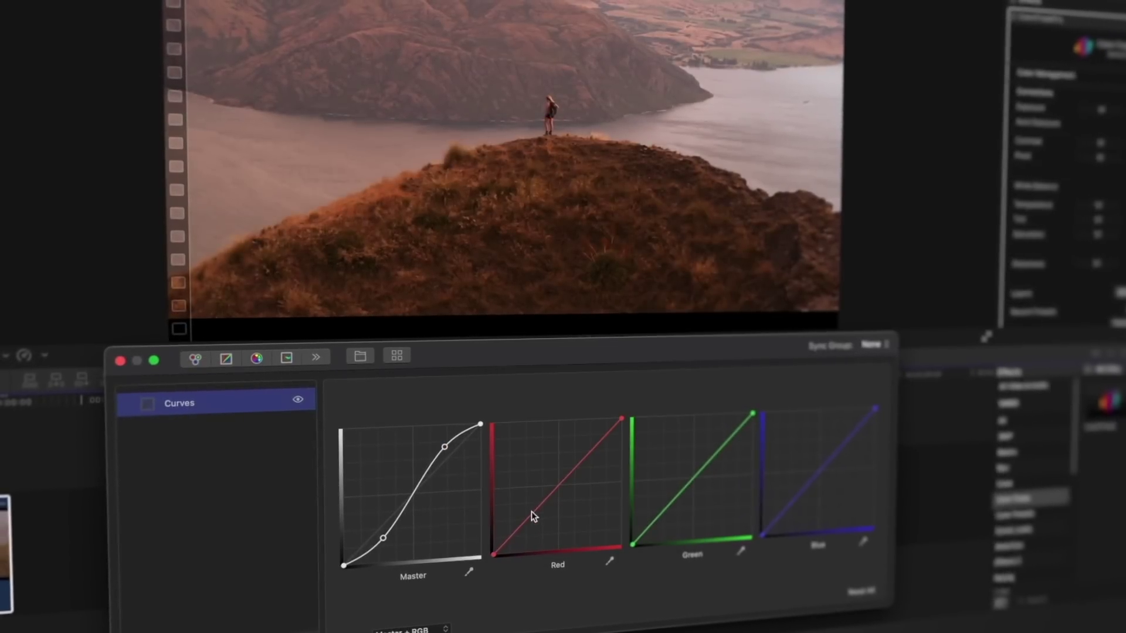
Bend the Red, Green and Blue curves to give the surfer clip a teal look
left_click_drag(530, 513, 530, 523)
left_click(588, 455)
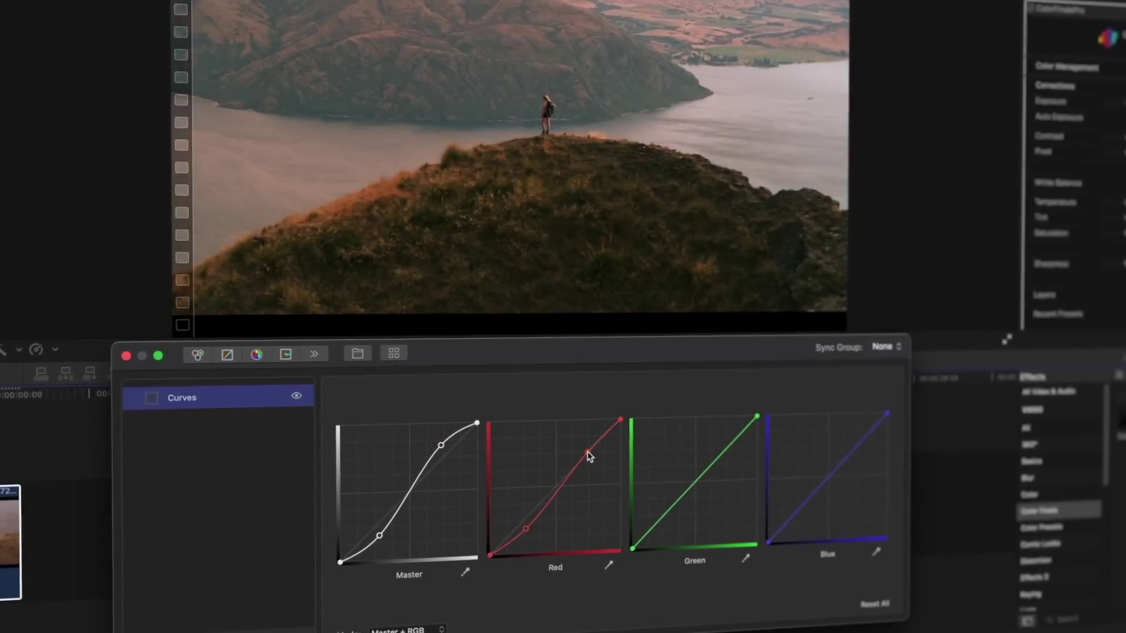
left_click_drag(726, 449, 728, 438)
left_click_drag(857, 447, 857, 432)
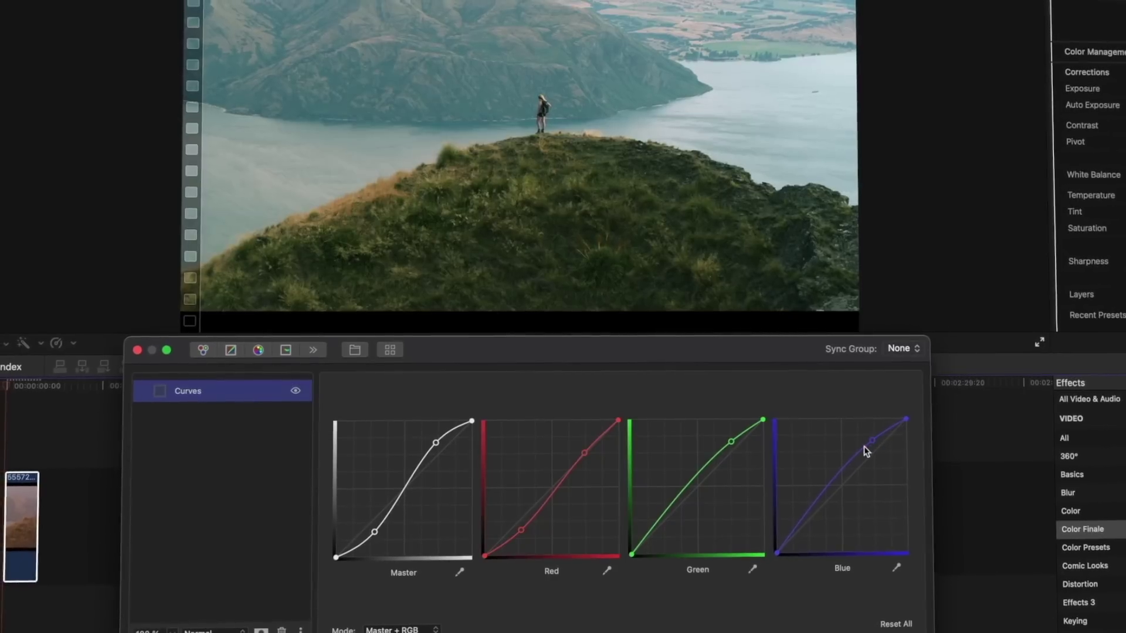
left_click(819, 496)
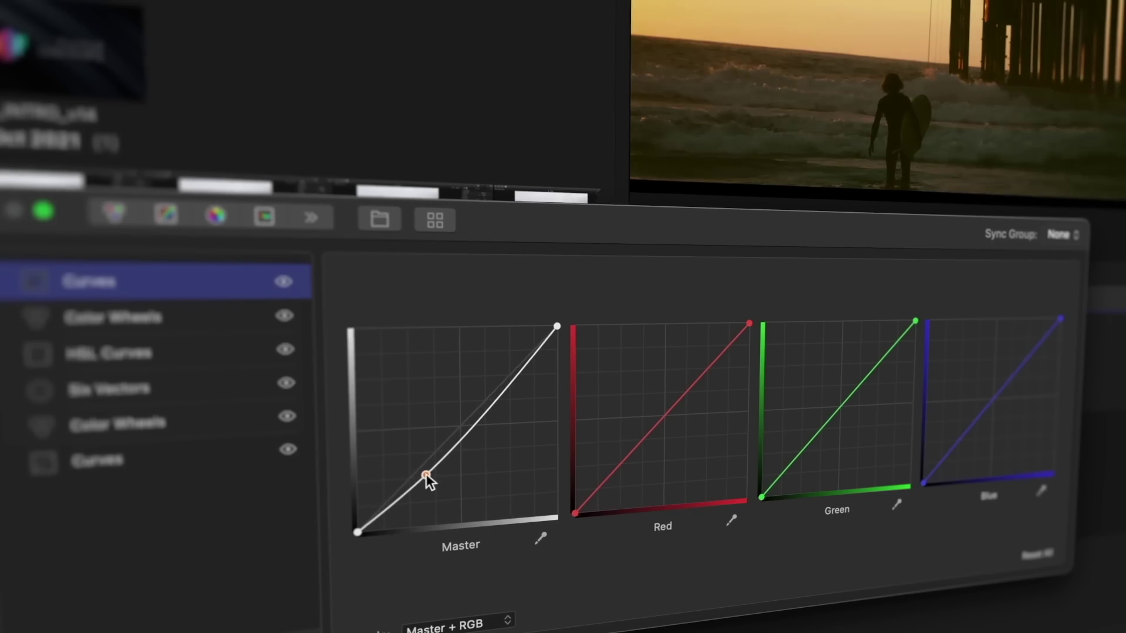
Shape the Master curve into a contrasty S-curve and warm the image with red and blue
left_click_drag(422, 478, 417, 482)
left_click_drag(498, 377, 490, 352)
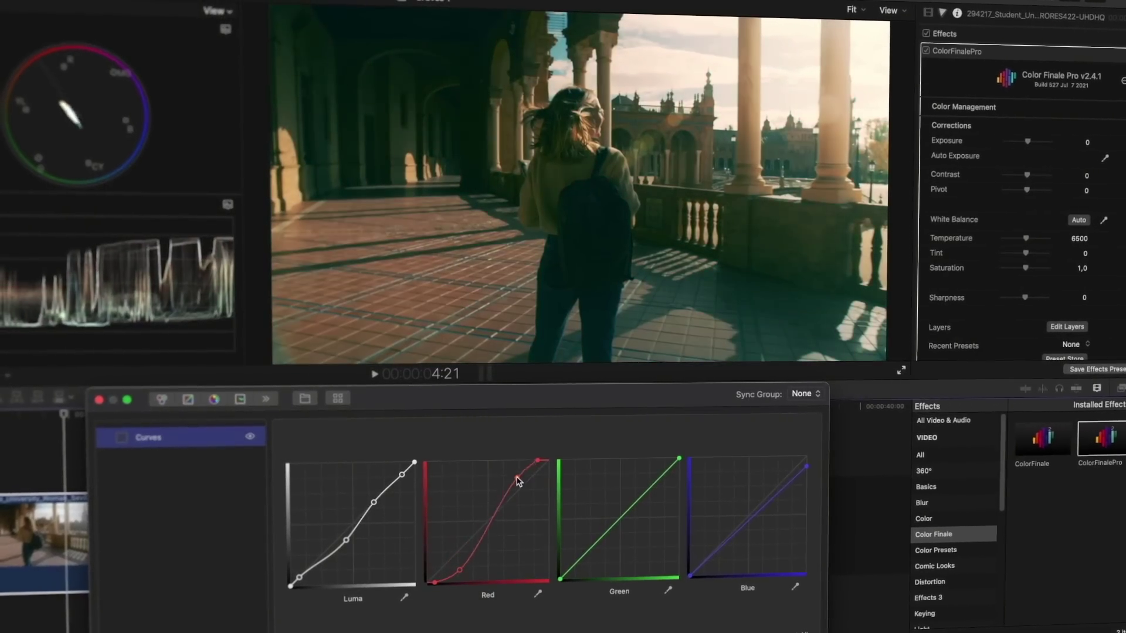
left_click_drag(781, 486, 748, 528)
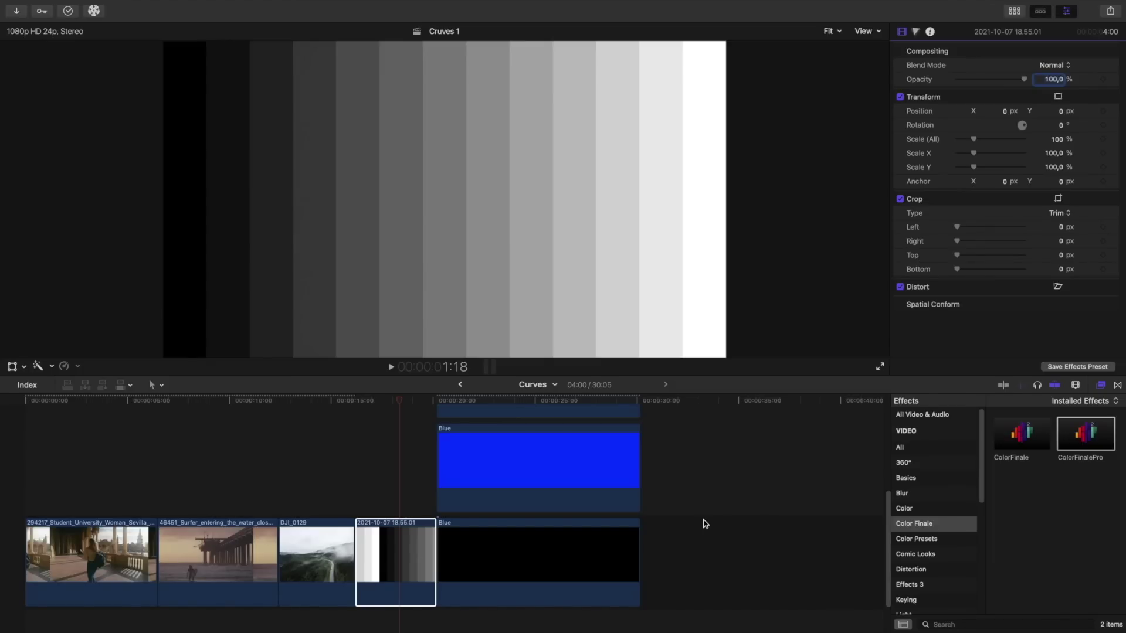
Apply ColorFinalePro to the grey-step clip and add a Curves layer in its layer editor
double_click(1082, 436)
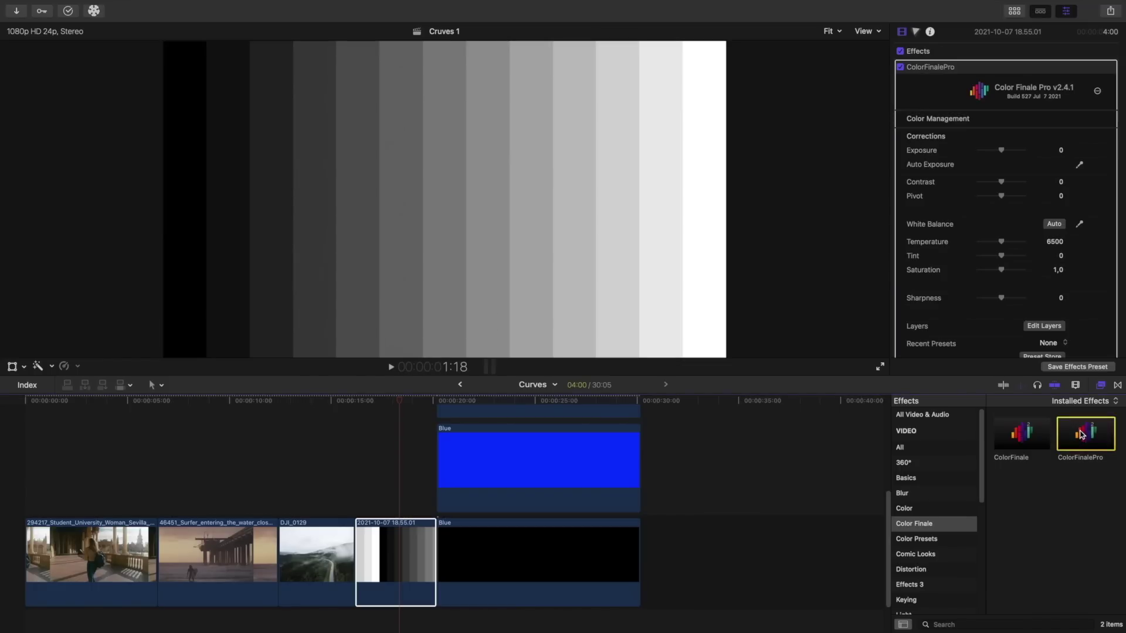
left_click(1063, 327)
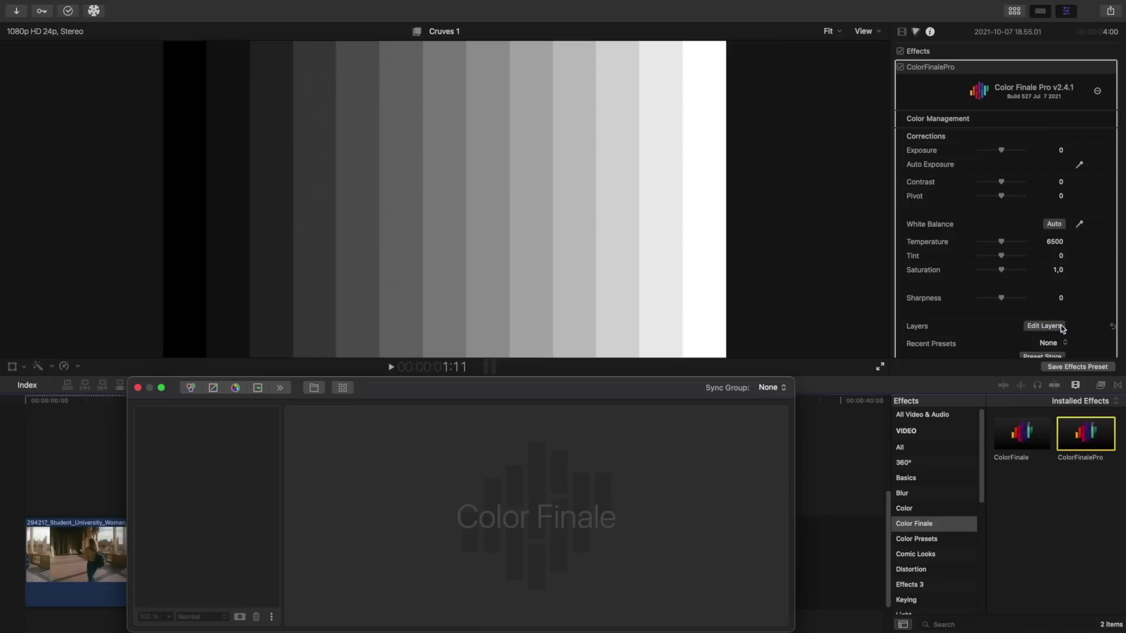
left_click(212, 389)
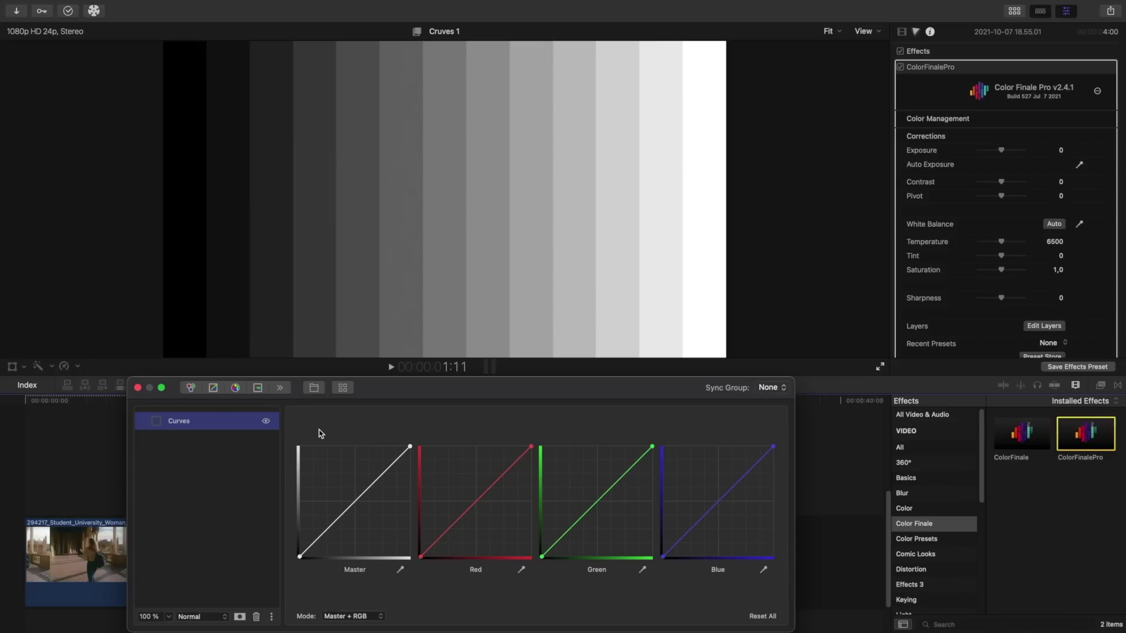
left_click(362, 617)
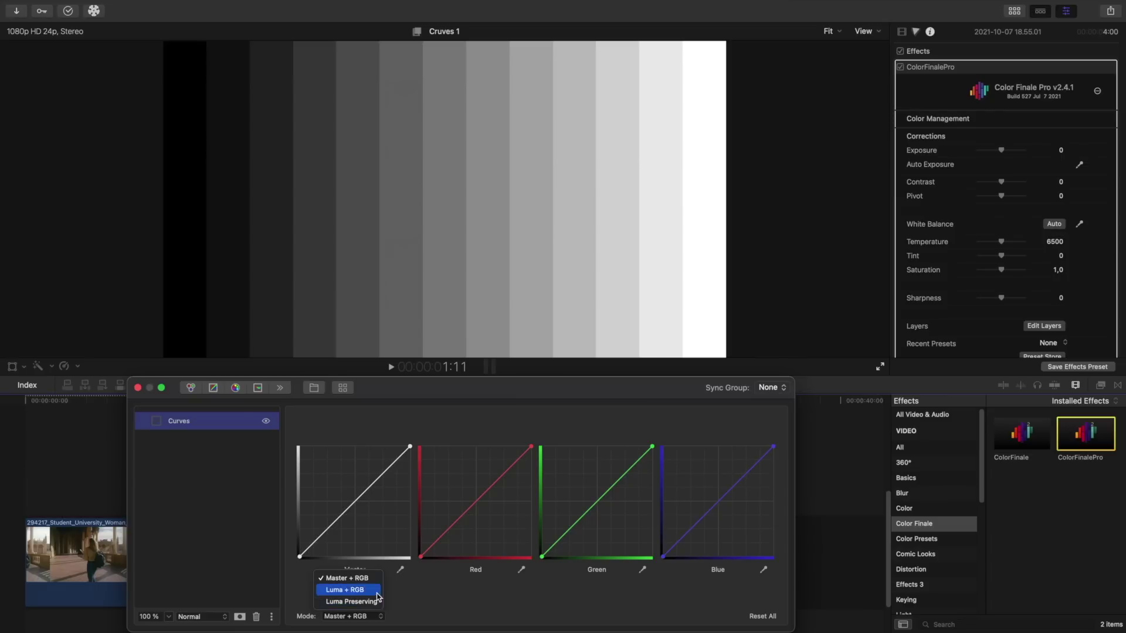
left_click(418, 595)
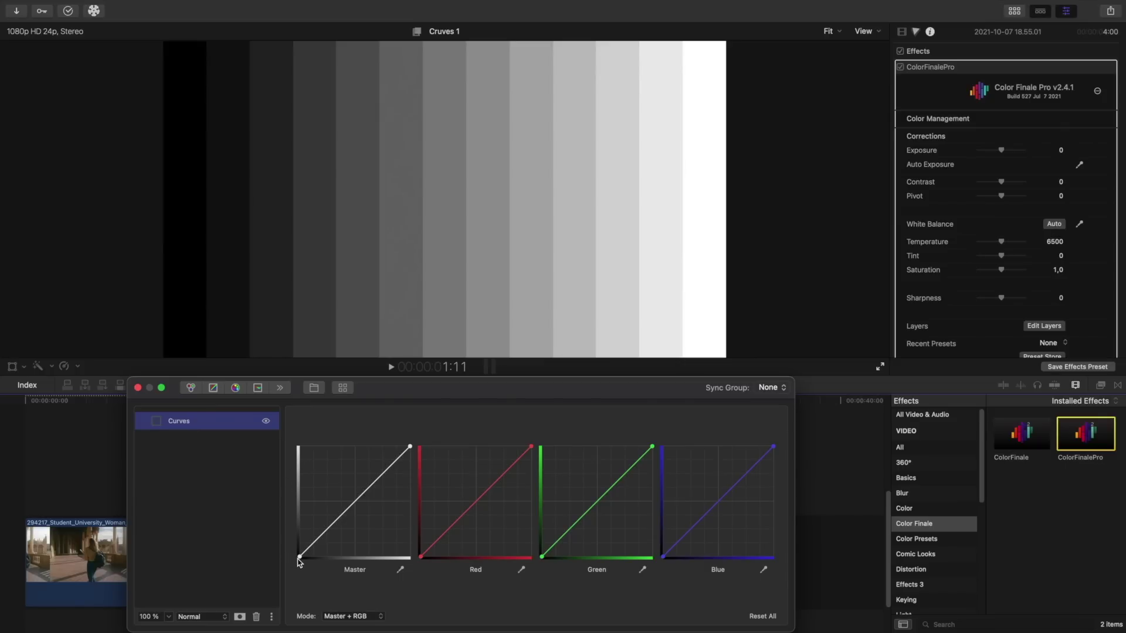
left_click_drag(300, 557, 253, 444)
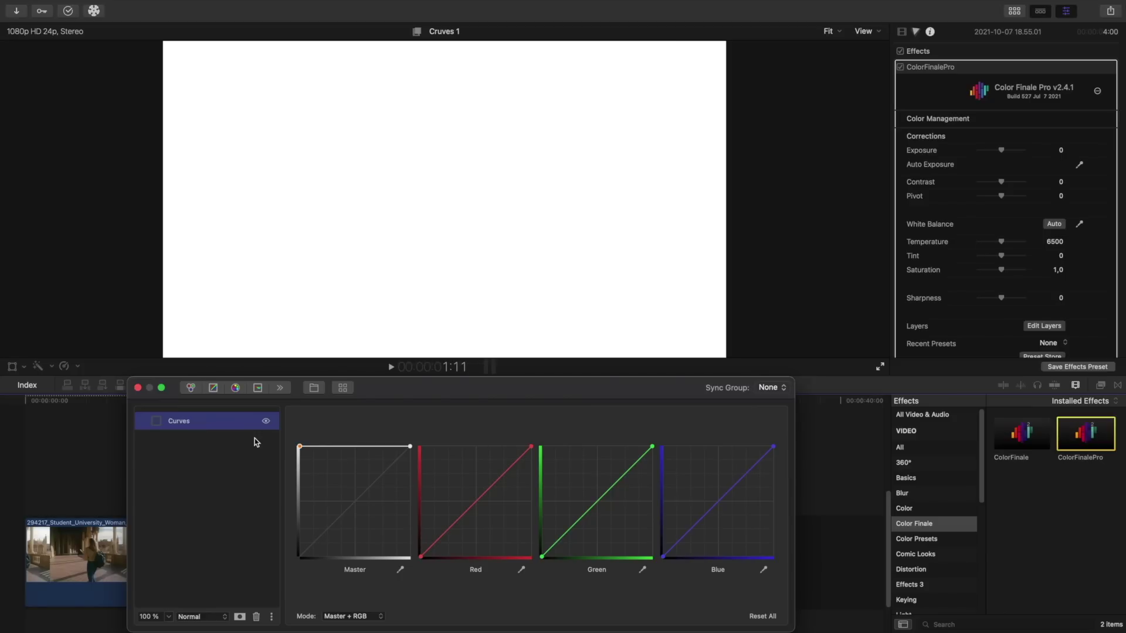
left_click_drag(254, 442, 241, 563)
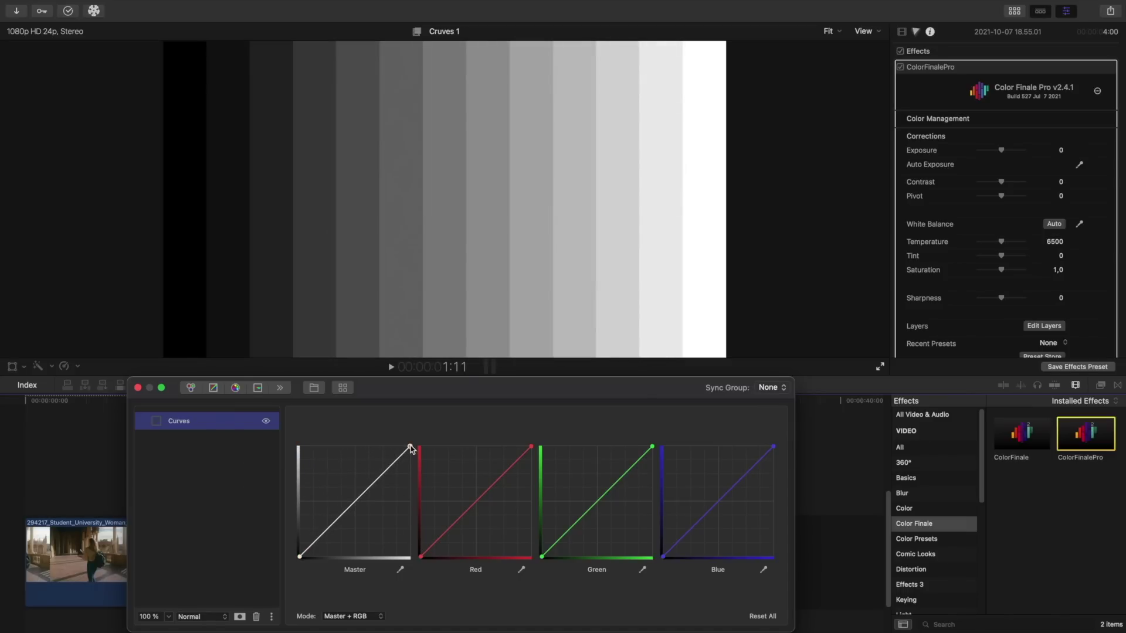
left_click_drag(410, 447, 453, 444)
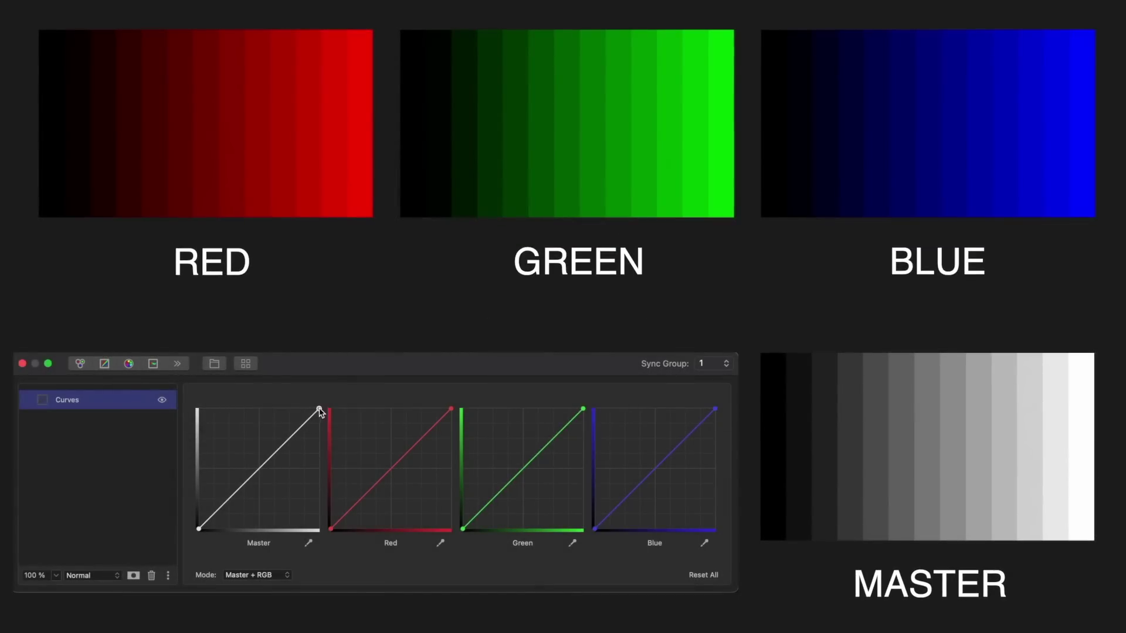
mouse_move(320, 411)
left_mouse_down()
mouse_move(344, 402)
mouse_move(231, 374)
mouse_move(322, 377)
mouse_move(330, 495)
mouse_move(326, 412)
left_mouse_up()
left_click_drag(199, 528, 175, 541)
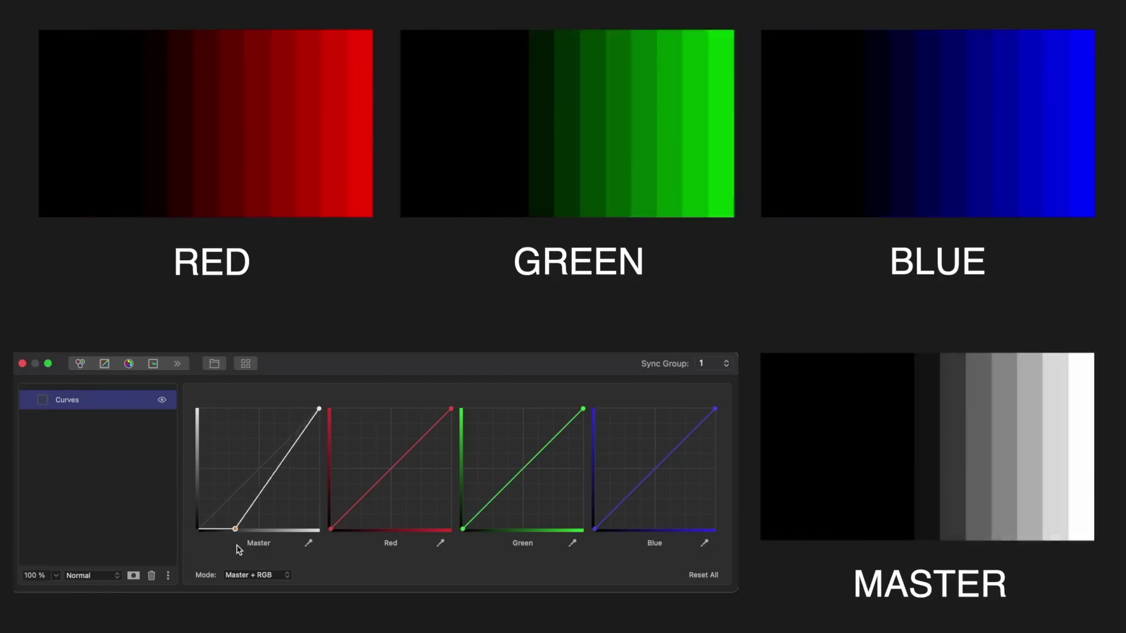
left_click_drag(247, 551, 199, 529)
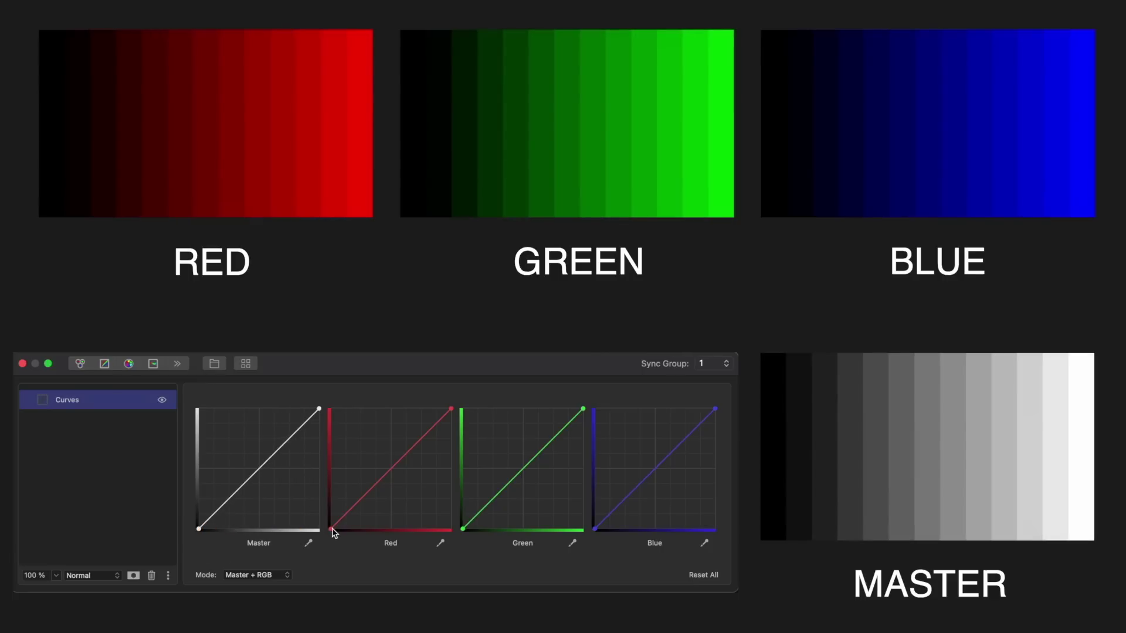
mouse_move(333, 531)
left_mouse_down()
mouse_move(296, 469)
mouse_move(299, 536)
mouse_move(423, 547)
mouse_move(330, 536)
left_mouse_up()
left_click_drag(453, 410, 500, 395)
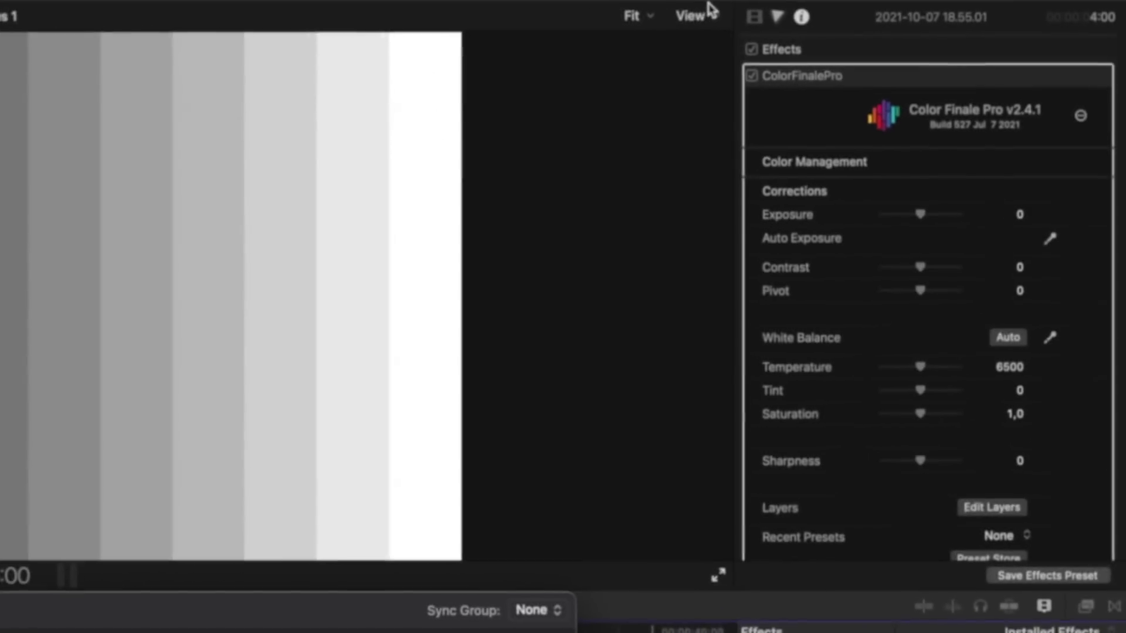
Show the video scopes in a single-scope layout with only the Luma waveform
left_click(866, 31)
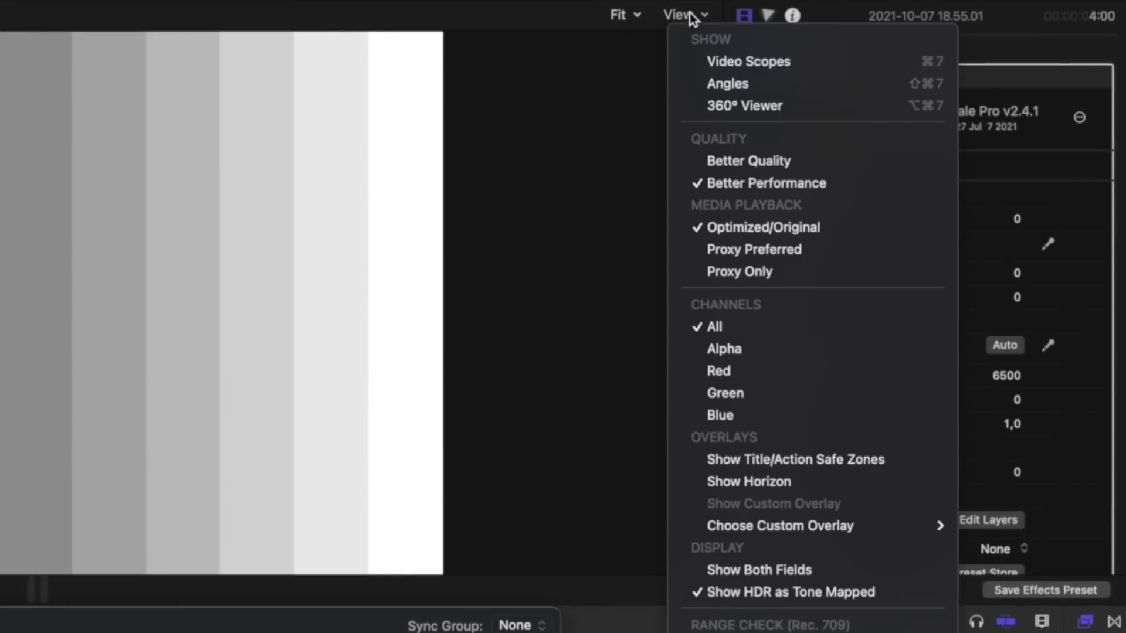
left_click(705, 61)
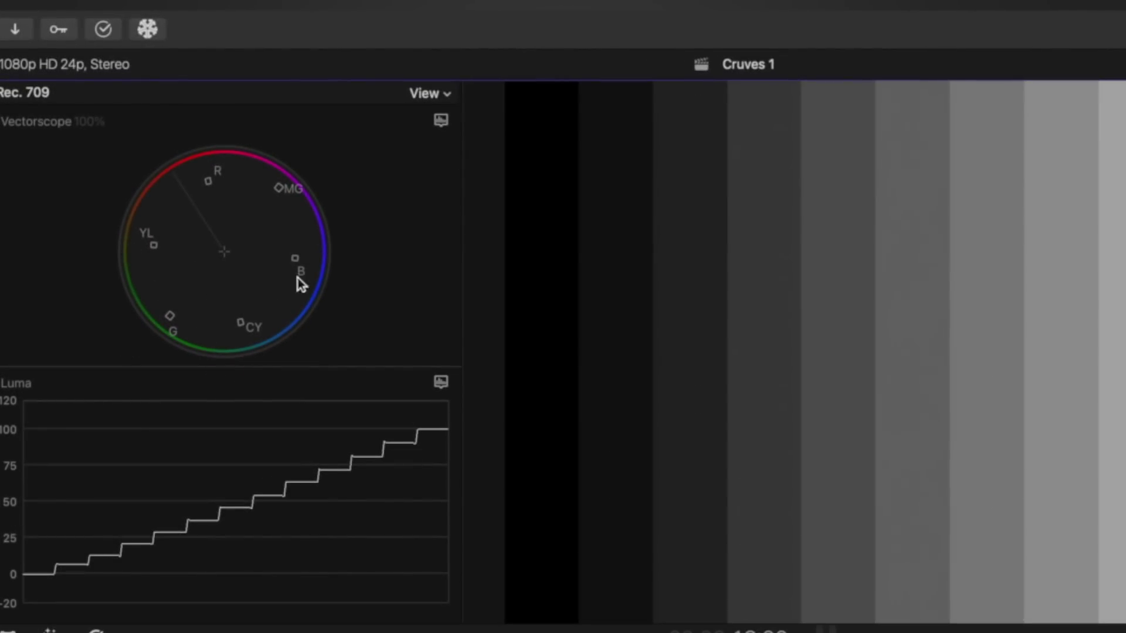
left_click(413, 96)
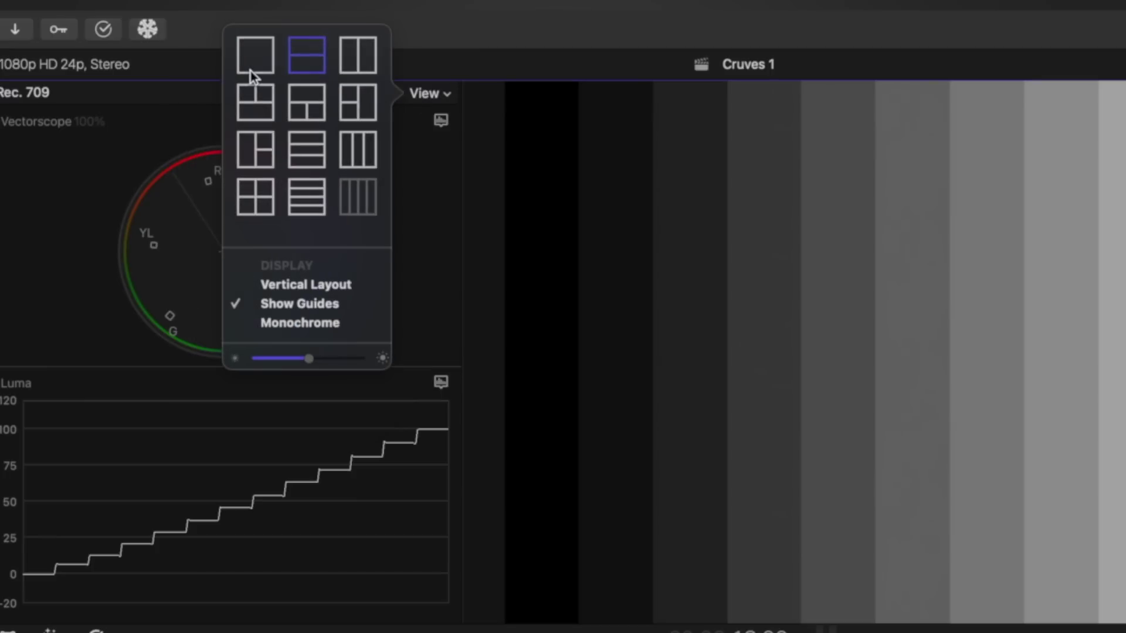
left_click(251, 72)
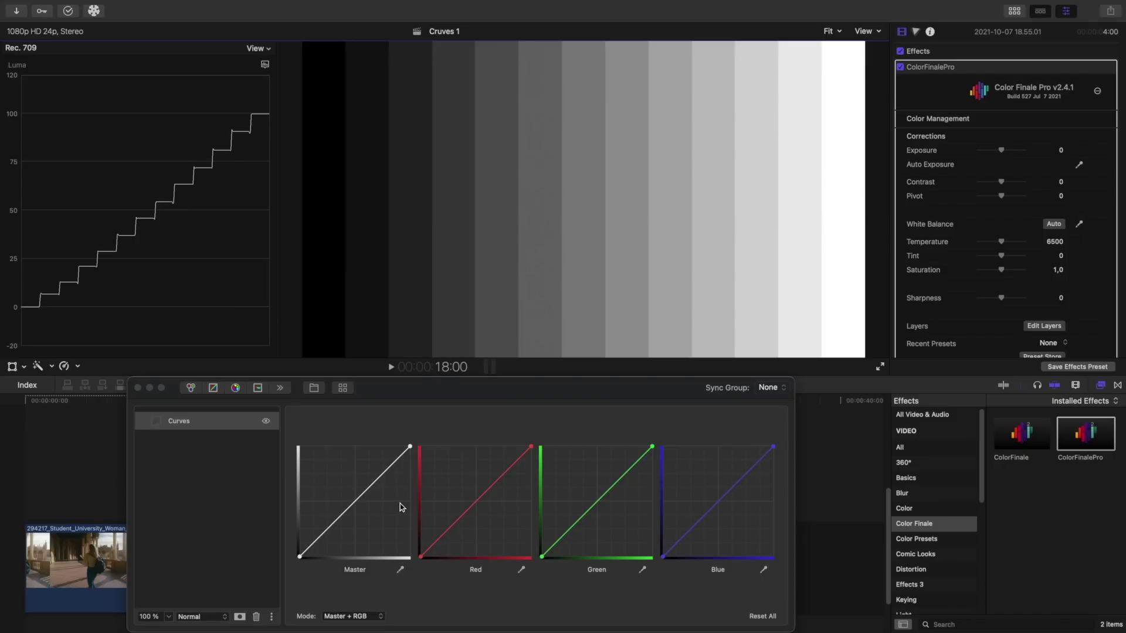
Sample the dark bar and darker grey steps with the Master eyedropper to add curve points
left_click(400, 570)
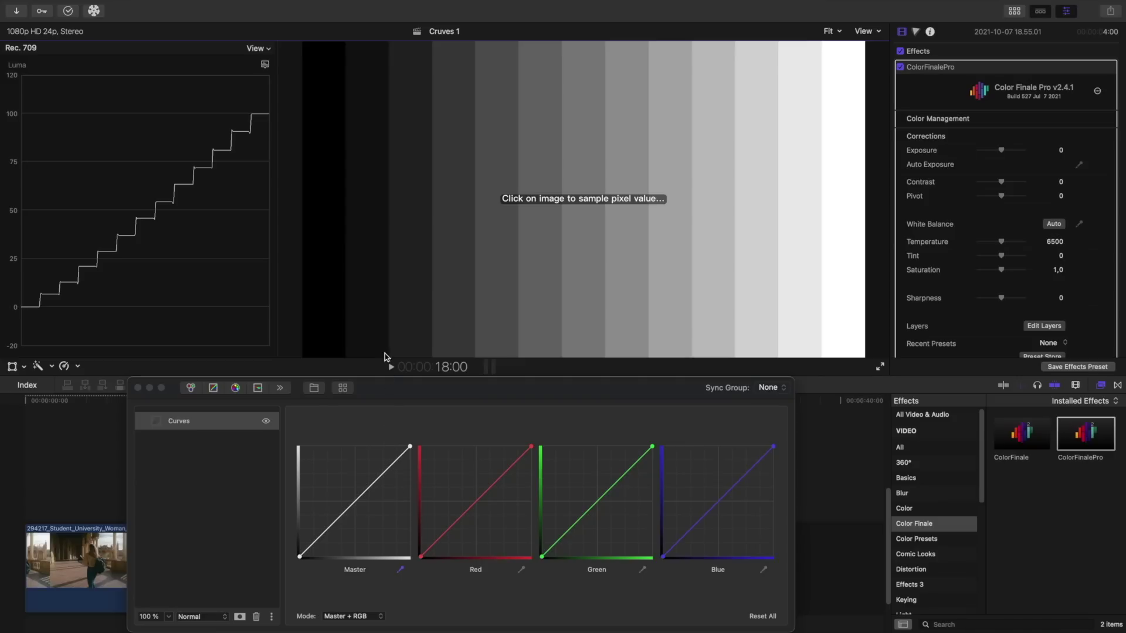
left_click(375, 338)
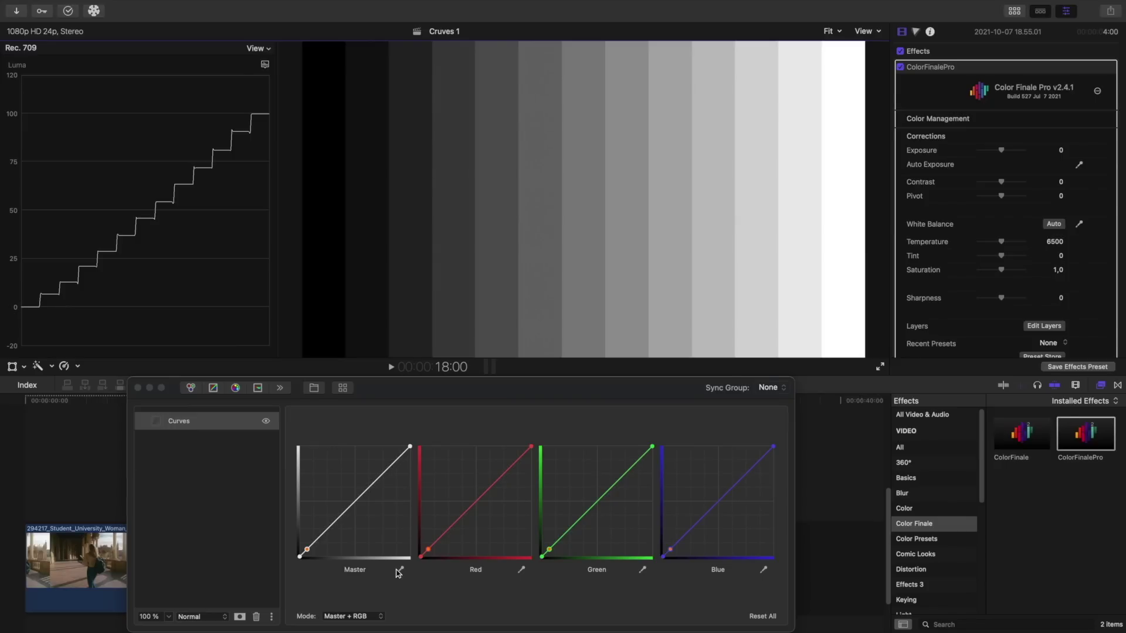
left_click(400, 569)
left_click(410, 352)
left_click(455, 358)
left_click(499, 357)
left_click(534, 359)
left_click(582, 350)
Sample the brighter grey steps, then cancel luma picking and deselect the Master curve point
left_click(626, 235)
left_click(670, 235)
left_click(713, 234)
left_click(757, 235)
left_click(800, 234)
left_click(400, 570)
left_click(400, 570)
left_click(328, 311)
left_click(299, 557)
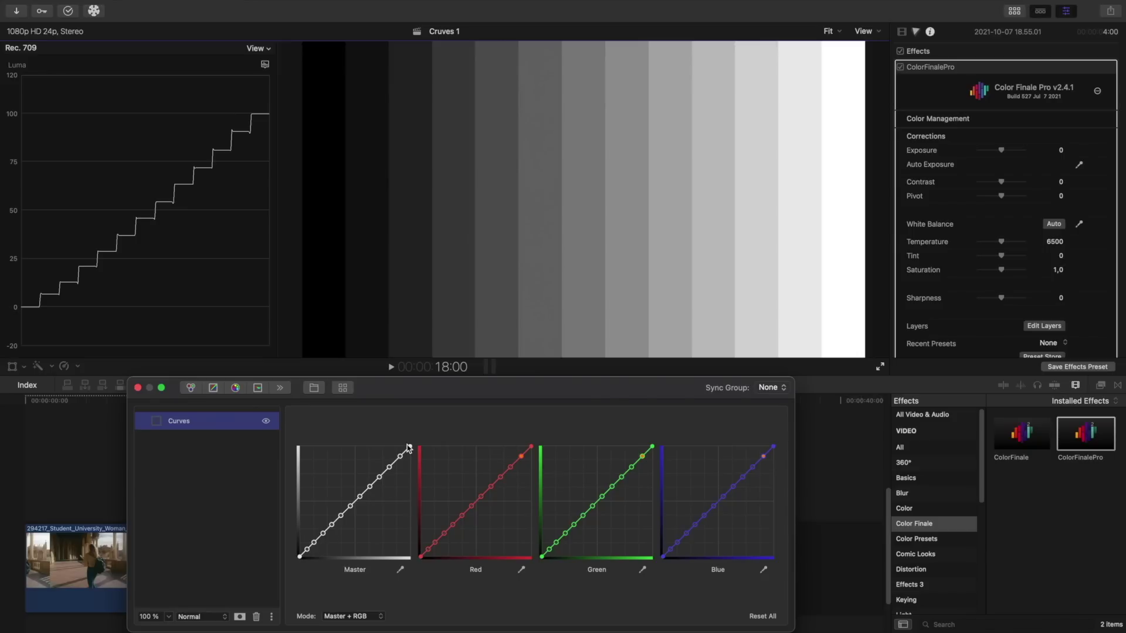
Bend the grey-step Master curve points, then apply ColorFinalePro to the woman-walking clip
left_click_drag(306, 553, 307, 557)
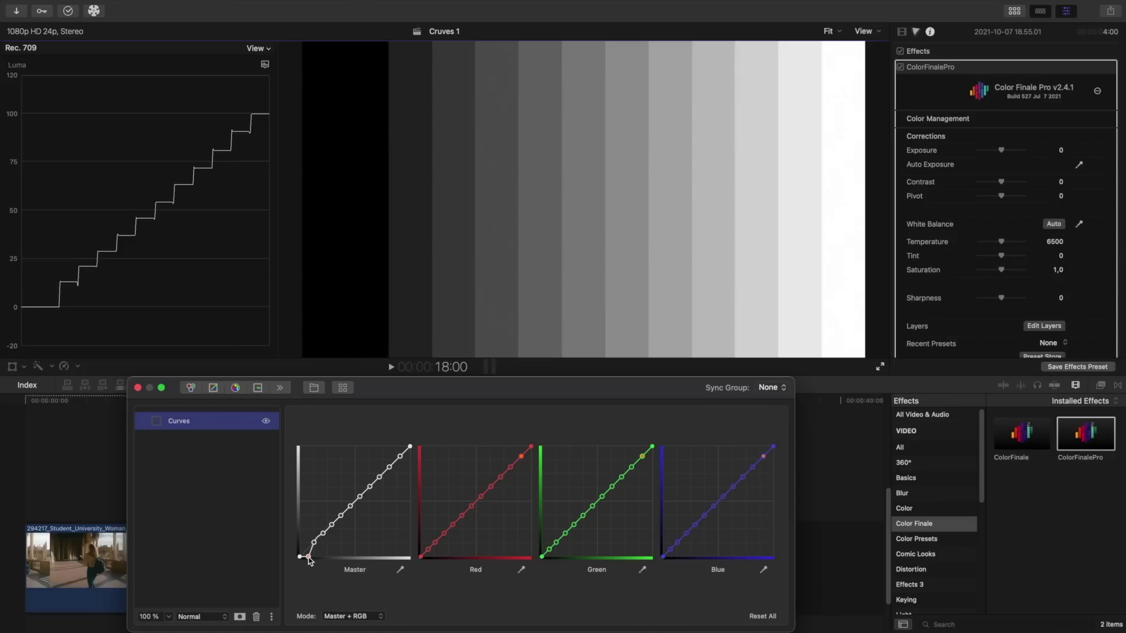
left_click_drag(309, 560, 310, 543)
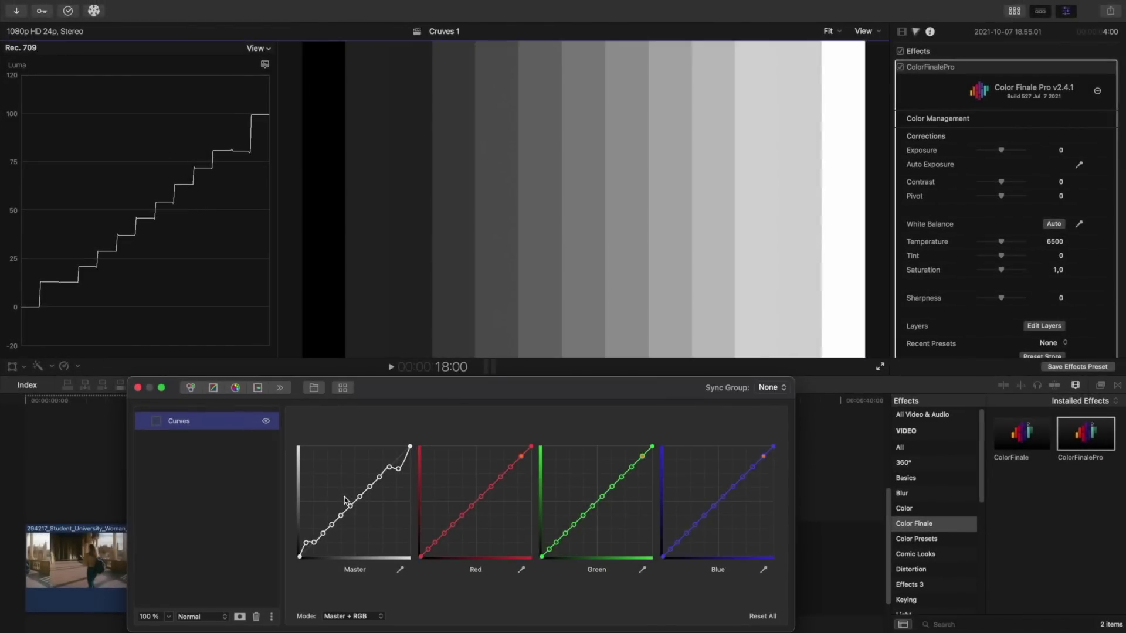
mouse_move(346, 501)
left_mouse_down()
mouse_move(352, 514)
mouse_move(356, 494)
left_mouse_up()
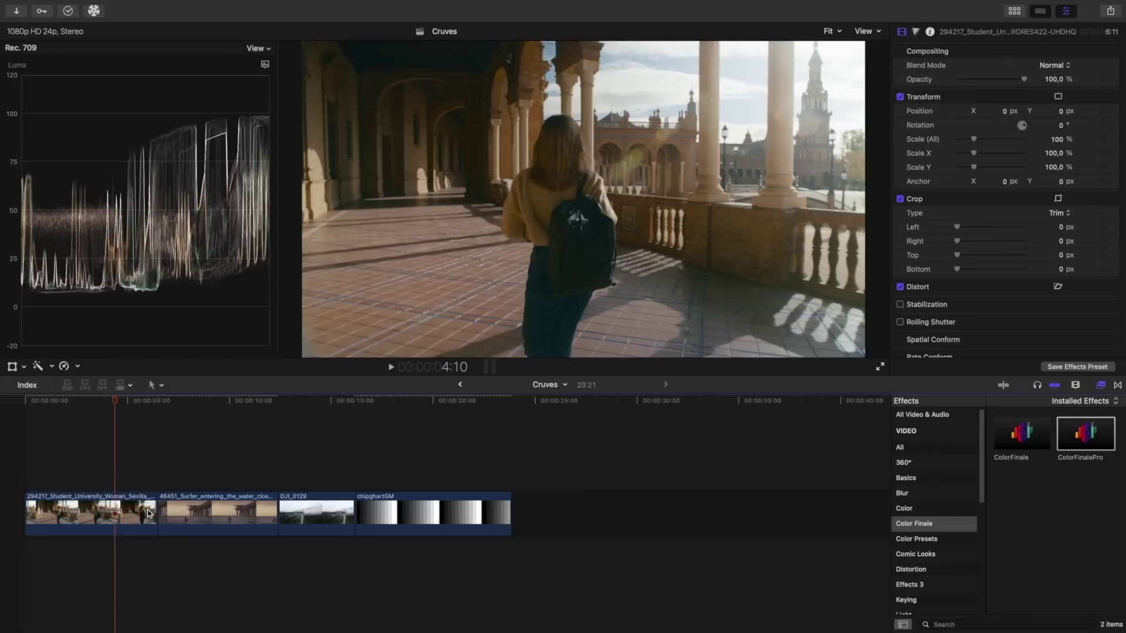
left_click(150, 514)
double_click(1077, 435)
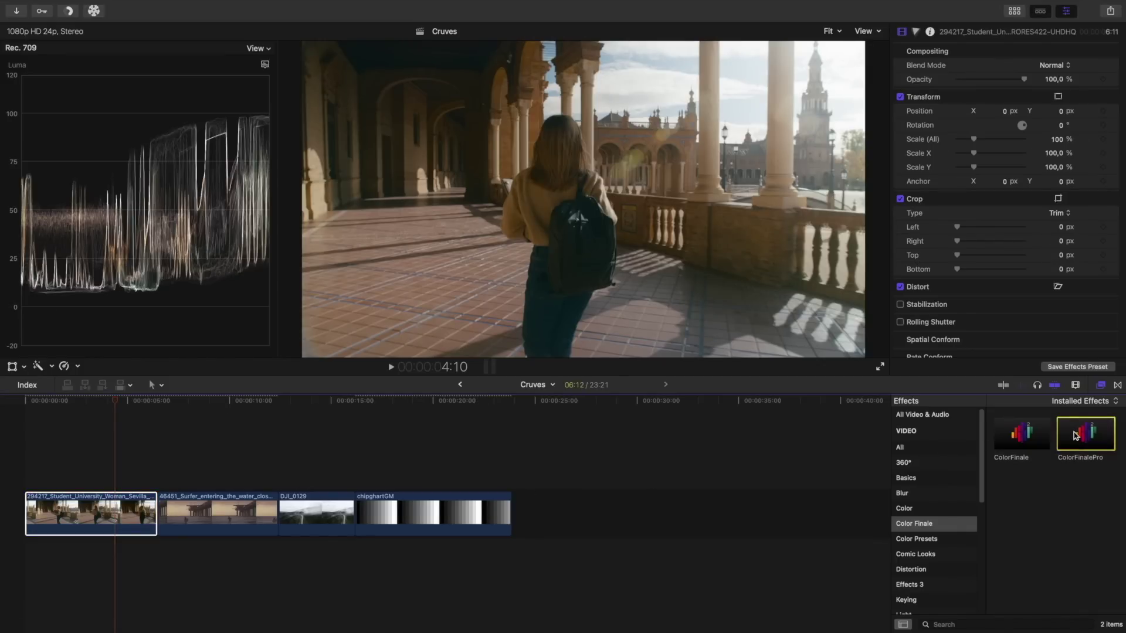
Add a Curves layer to the arcade clip and sample a Master point from the dark arch
left_click(1061, 326)
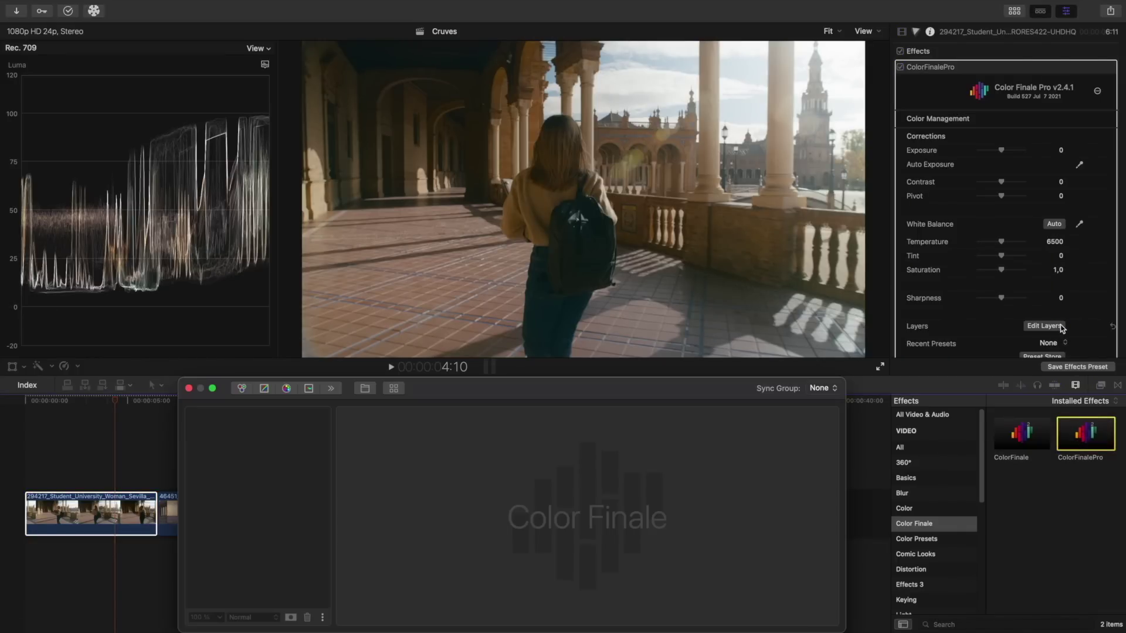
left_click(264, 388)
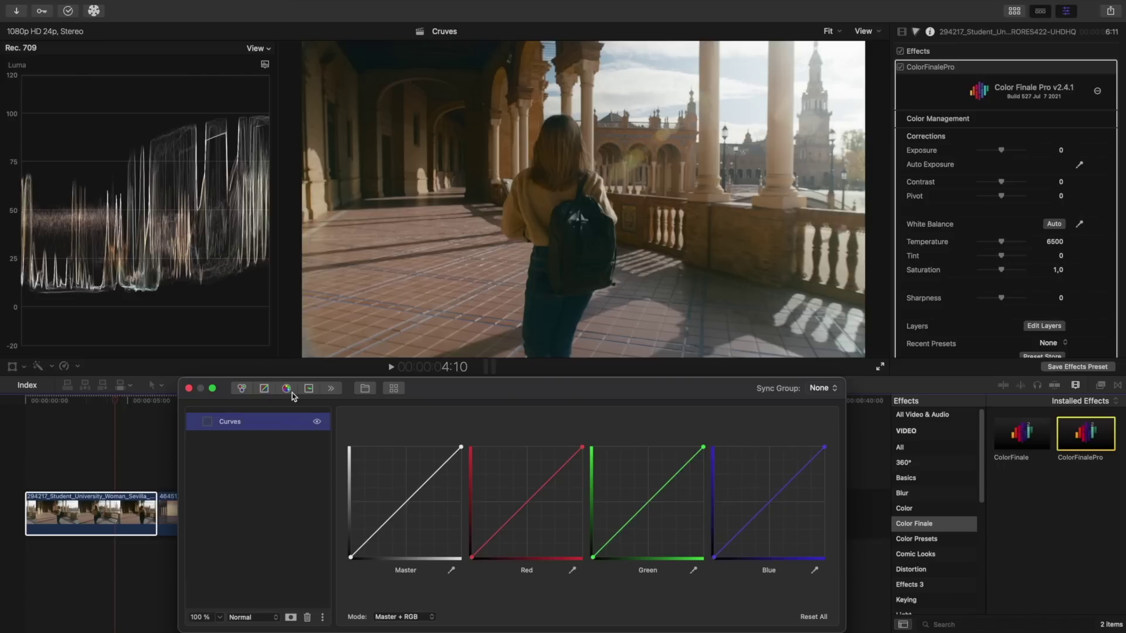
left_click(451, 571)
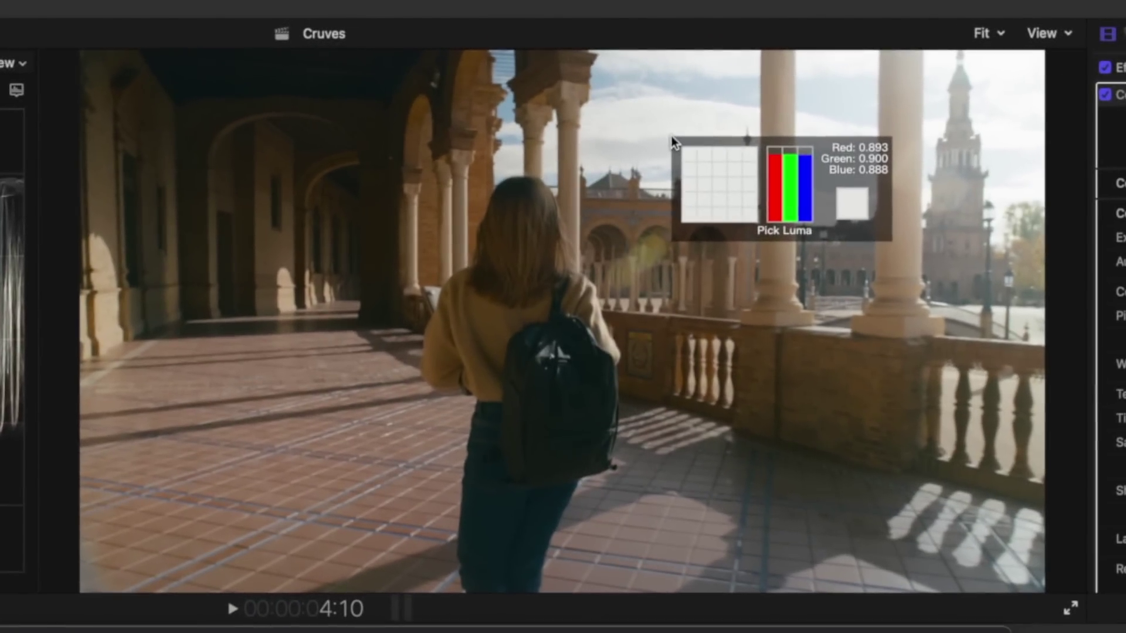
left_click(655, 102)
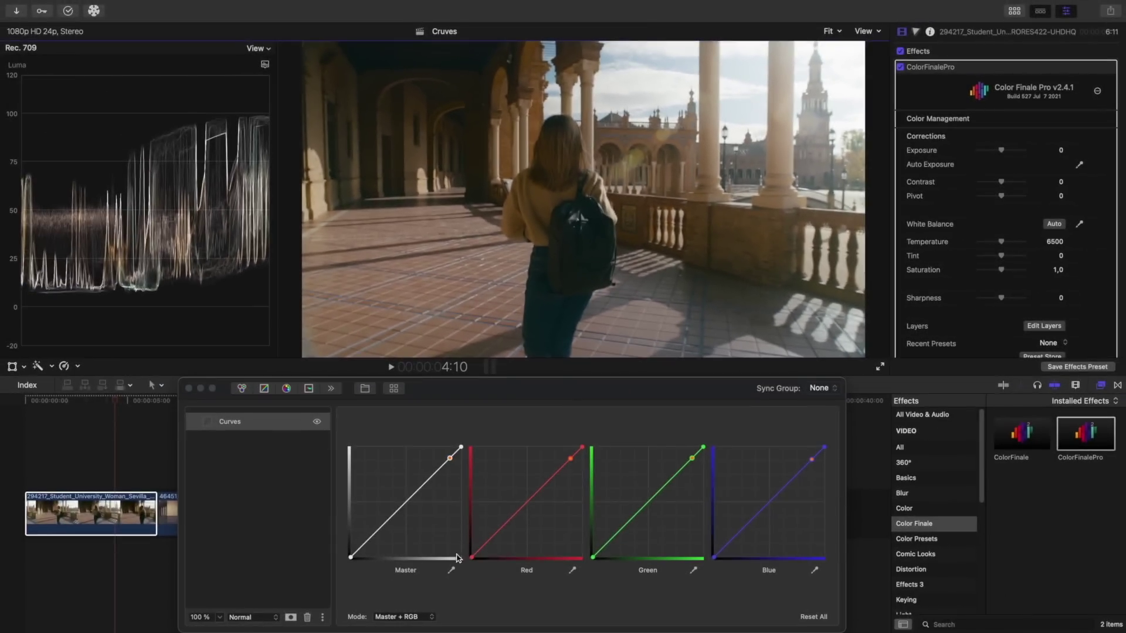
left_click(452, 570)
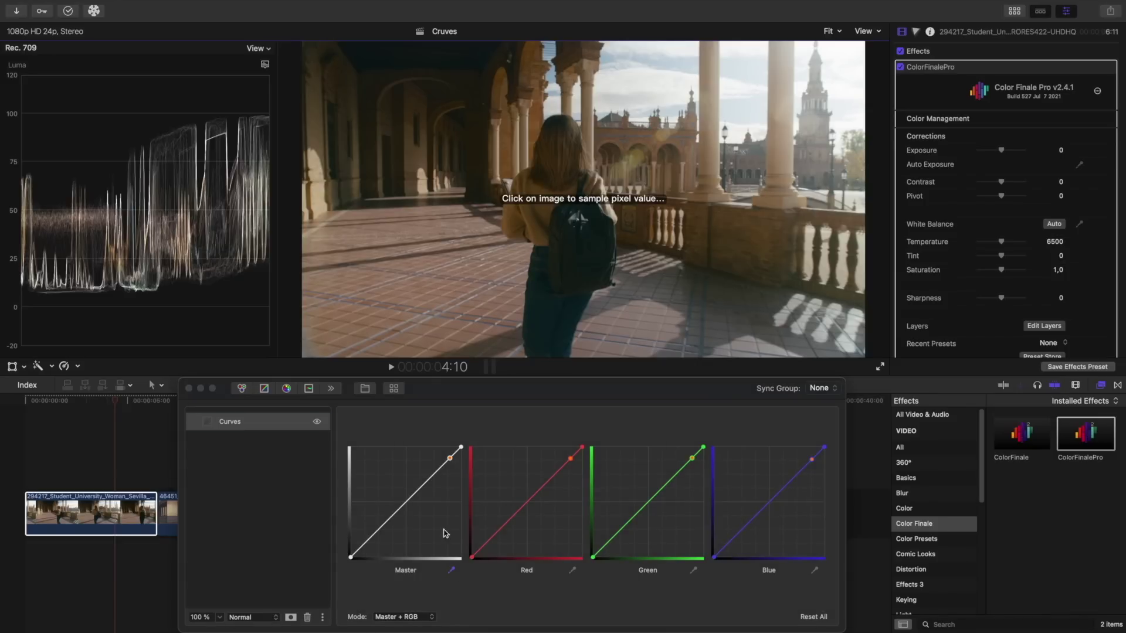
left_click(370, 81)
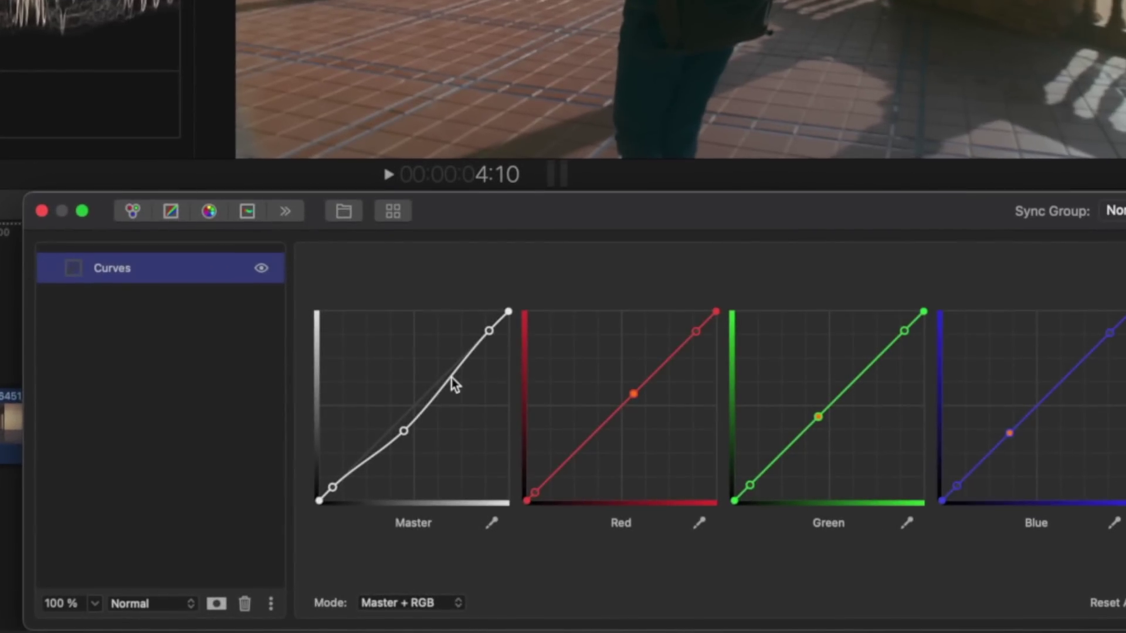
Raise the upper-middle Master curve point slightly and toggle the layer to compare
left_click_drag(450, 377, 447, 378)
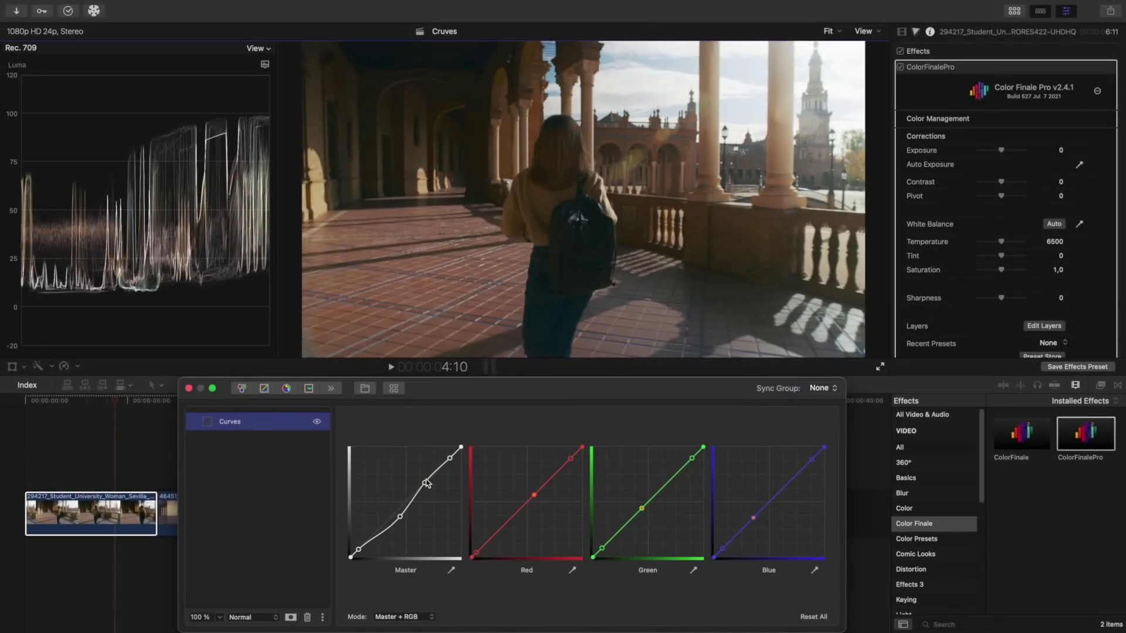
left_click(318, 421)
left_click(317, 421)
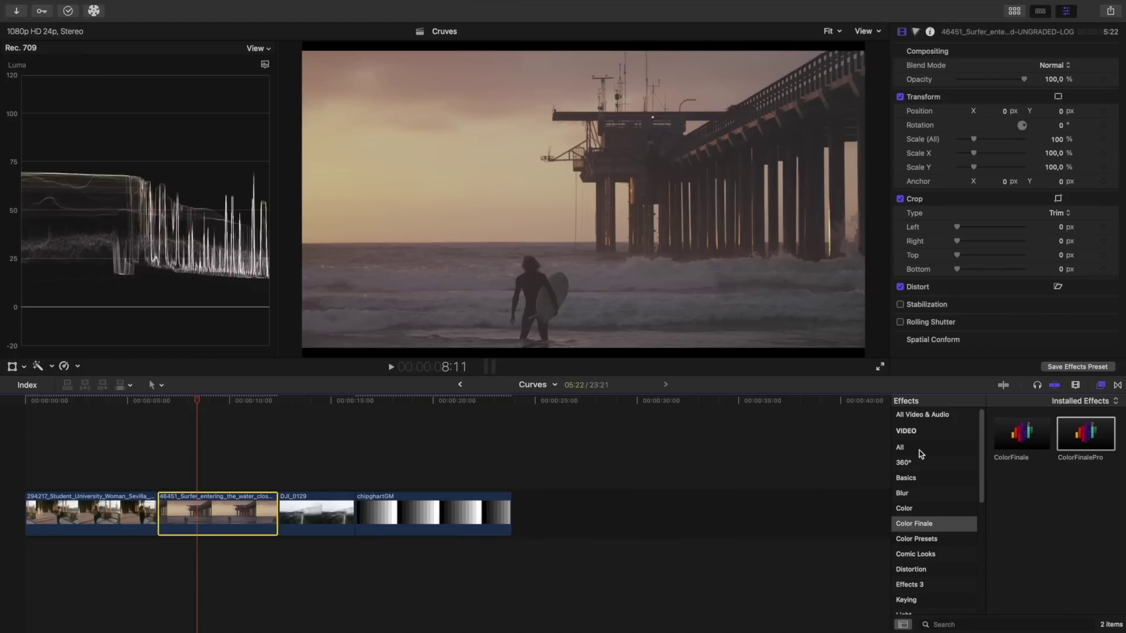
Apply ColorFinalePro to the surfer clip and add a Curves layer
left_click(1078, 434)
double_click(1078, 434)
left_click(1050, 326)
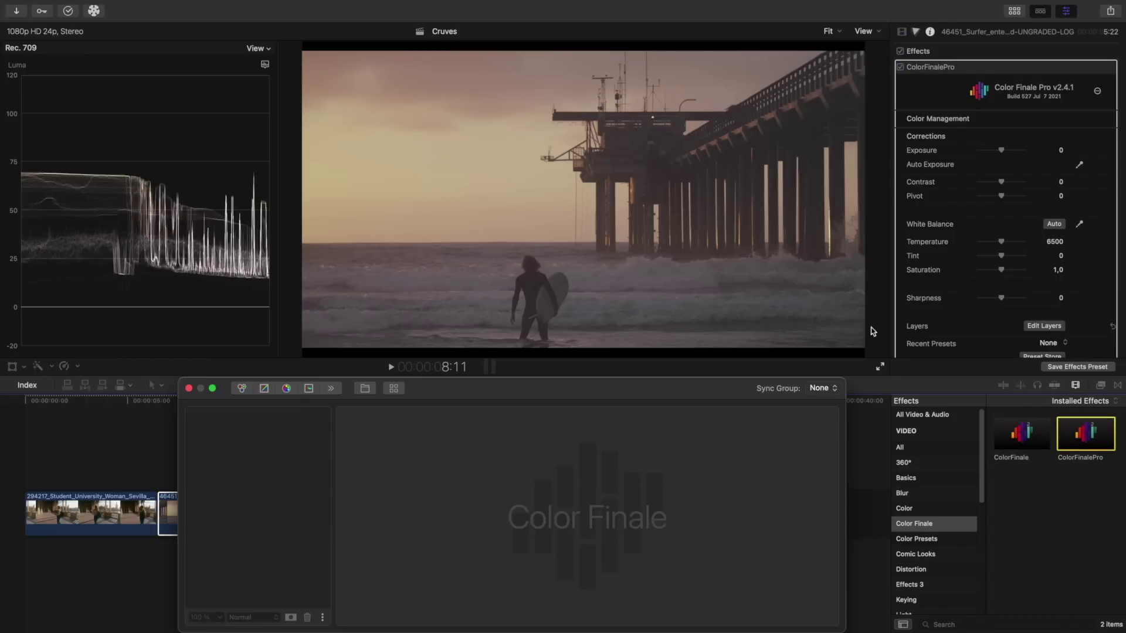
left_click(264, 388)
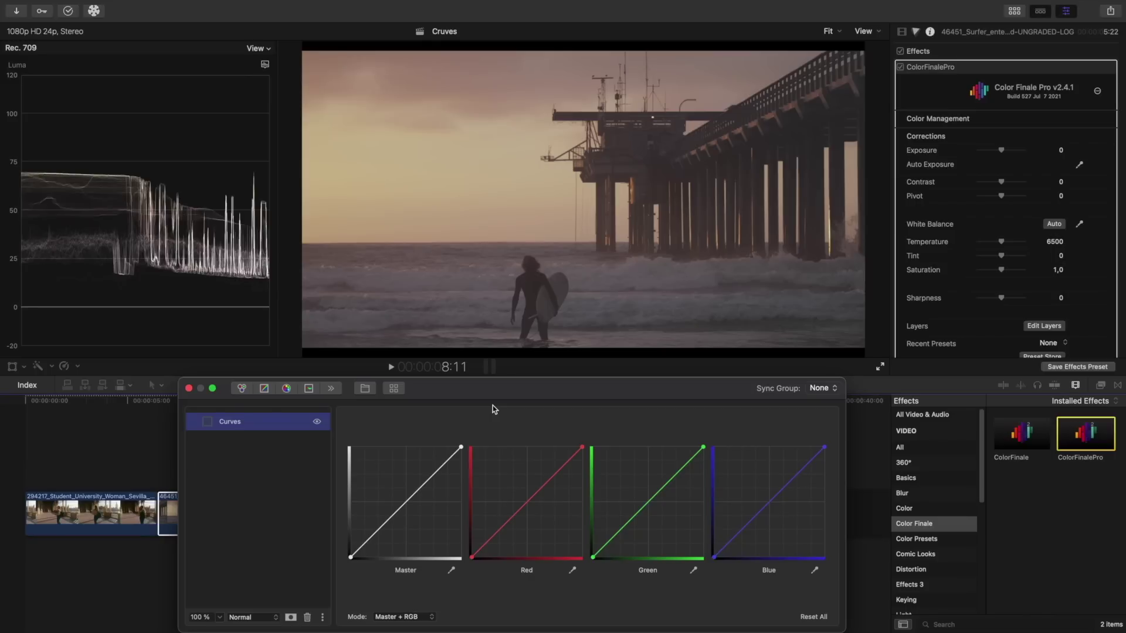
Keep the Color Profile set to Assume Video
left_click(1085, 116)
left_click(1050, 133)
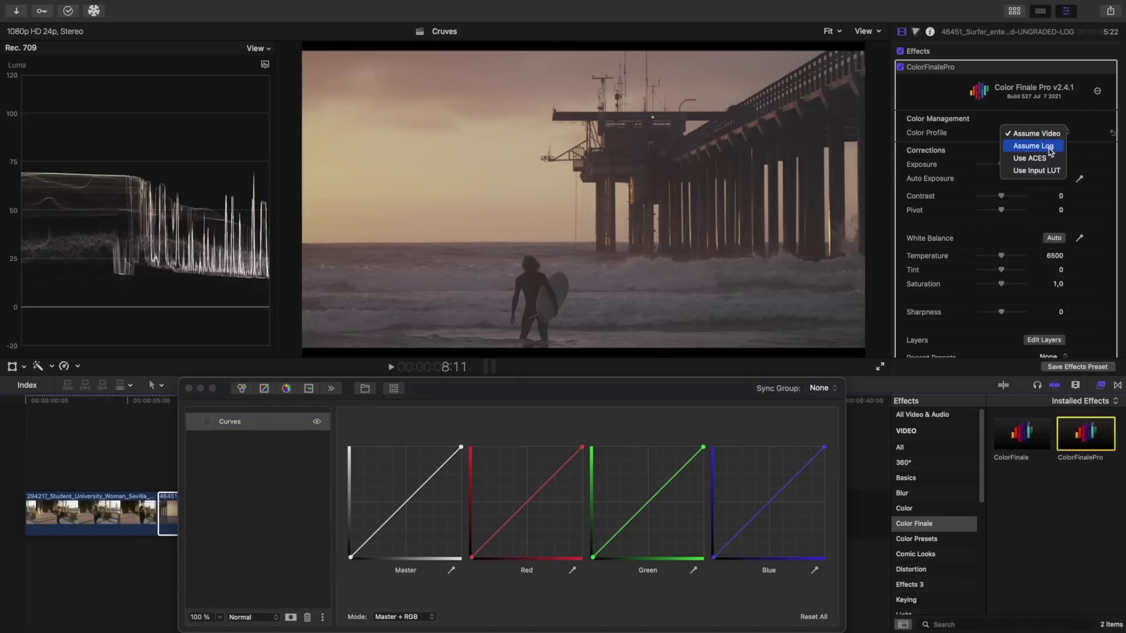
left_click(1086, 140)
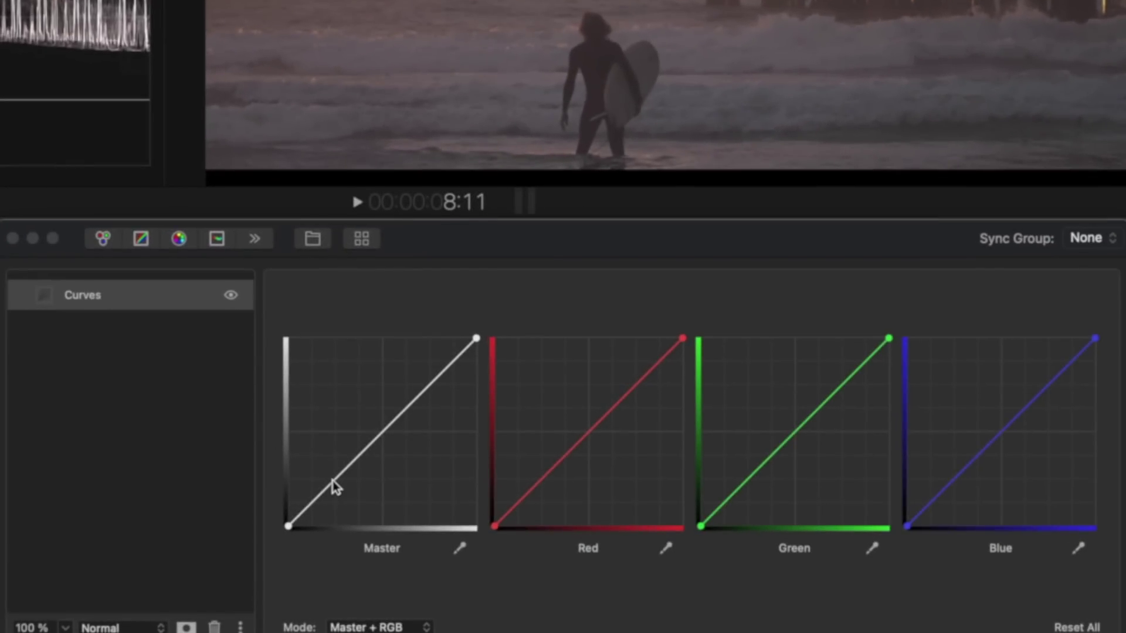
Pull the lower Master point down and lift the upper point into an S-curve, easing shadows up slightly
left_click(332, 482)
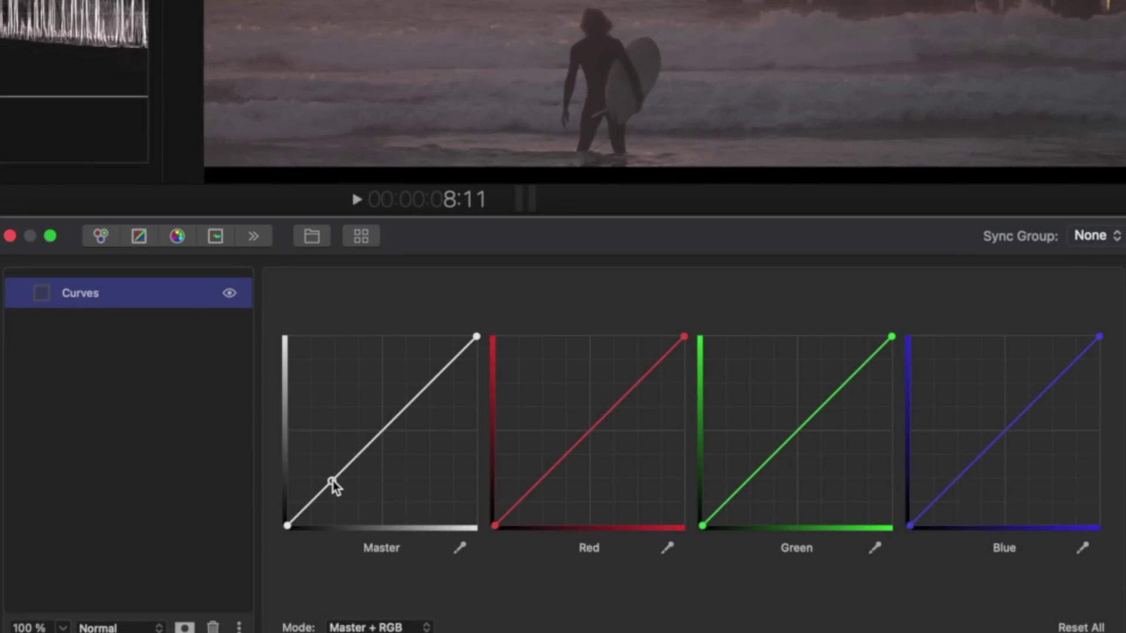
left_click_drag(332, 482, 343, 496)
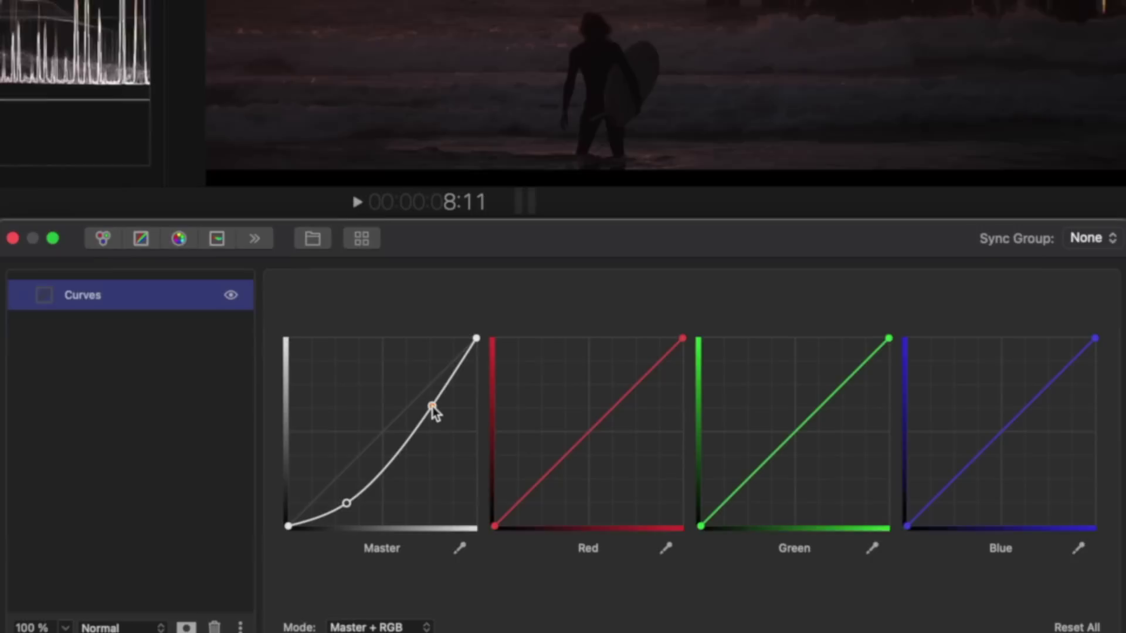
left_click(435, 487)
left_click_drag(433, 405, 410, 383)
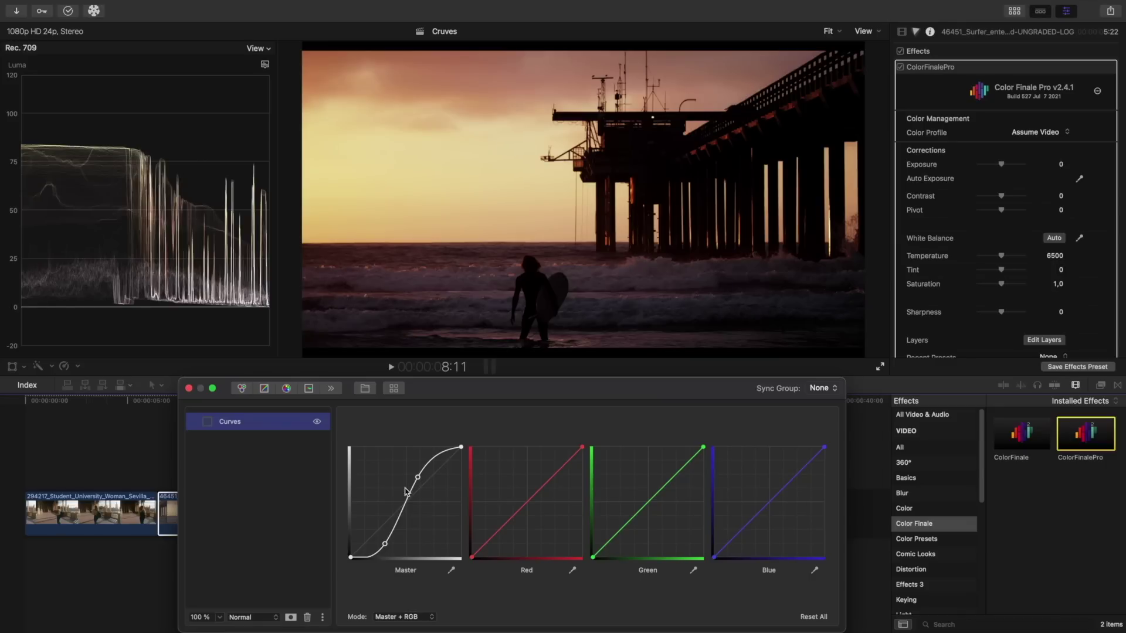
left_click_drag(386, 549, 384, 545)
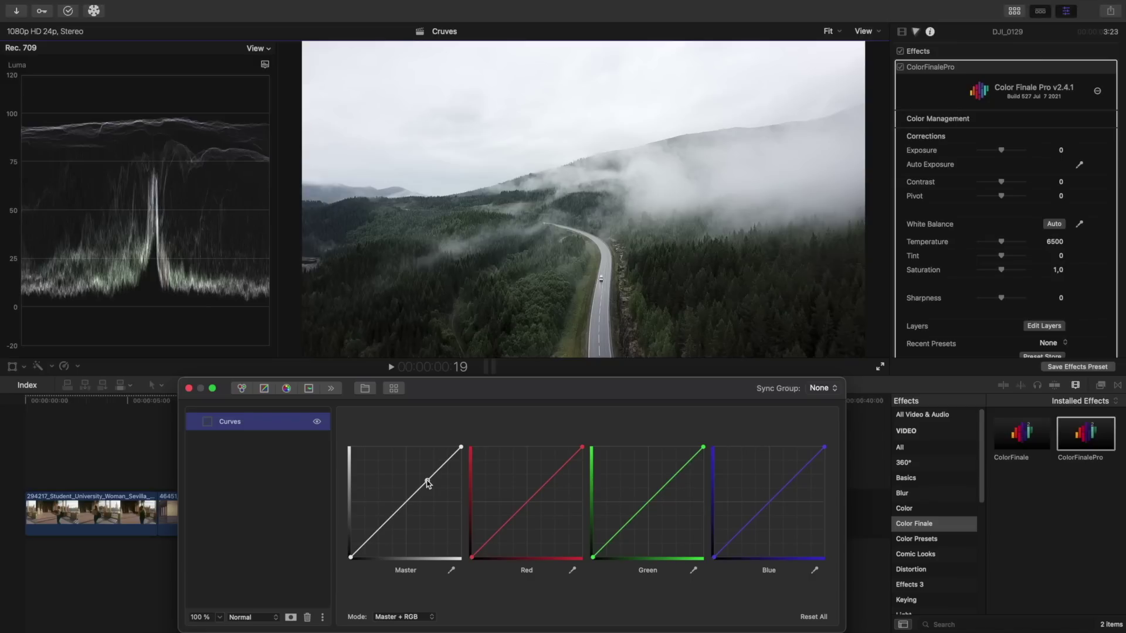
Add two upper Master curve points and settle them just above the diagonal
left_click(427, 482)
left_click(446, 466)
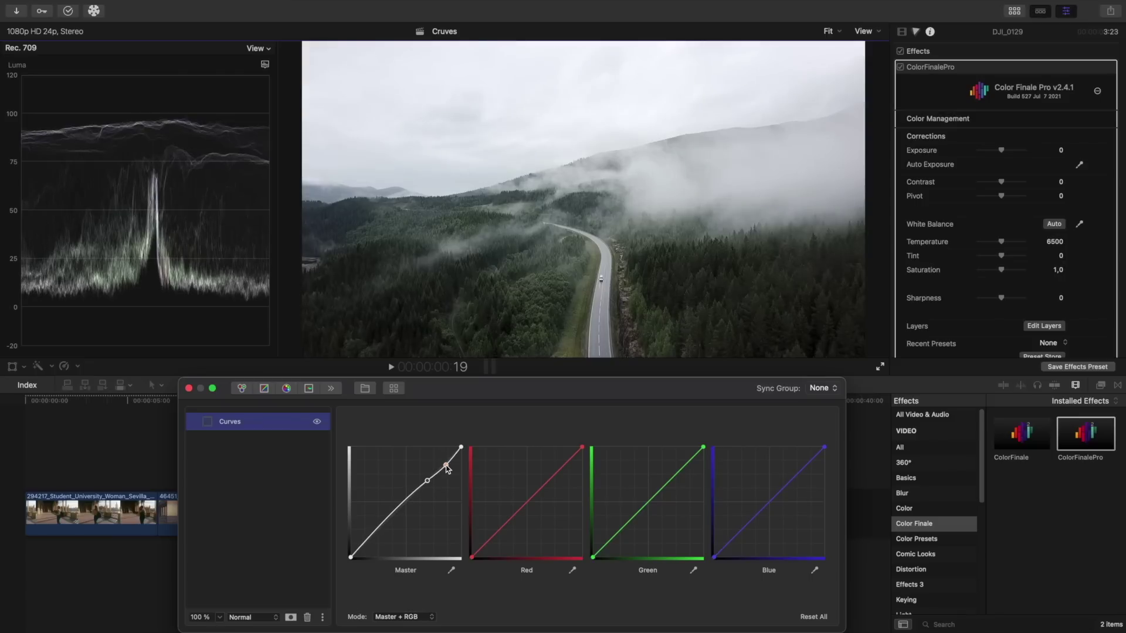
left_click_drag(446, 467, 456, 484)
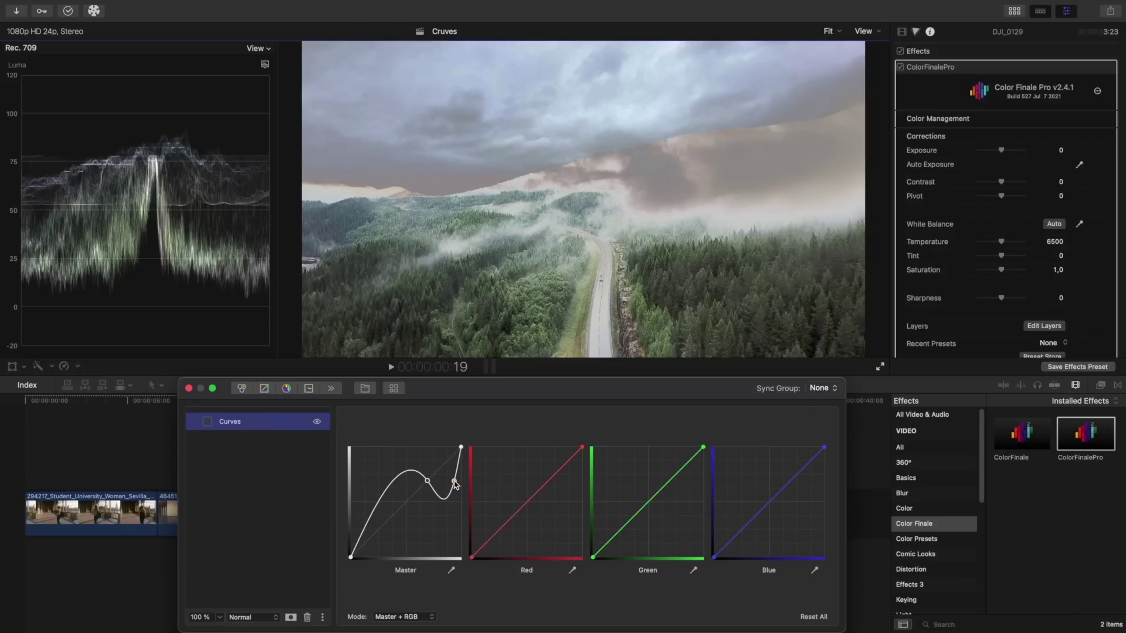
mouse_move(455, 484)
left_mouse_down()
mouse_move(457, 459)
mouse_move(449, 468)
left_mouse_up()
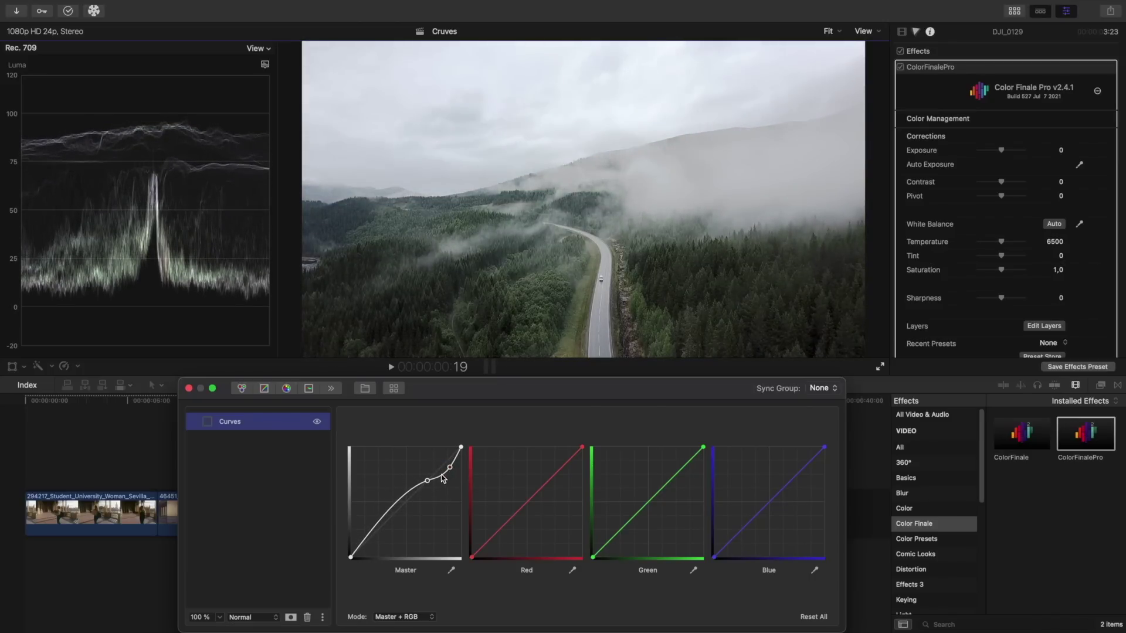
left_click_drag(427, 480, 429, 488)
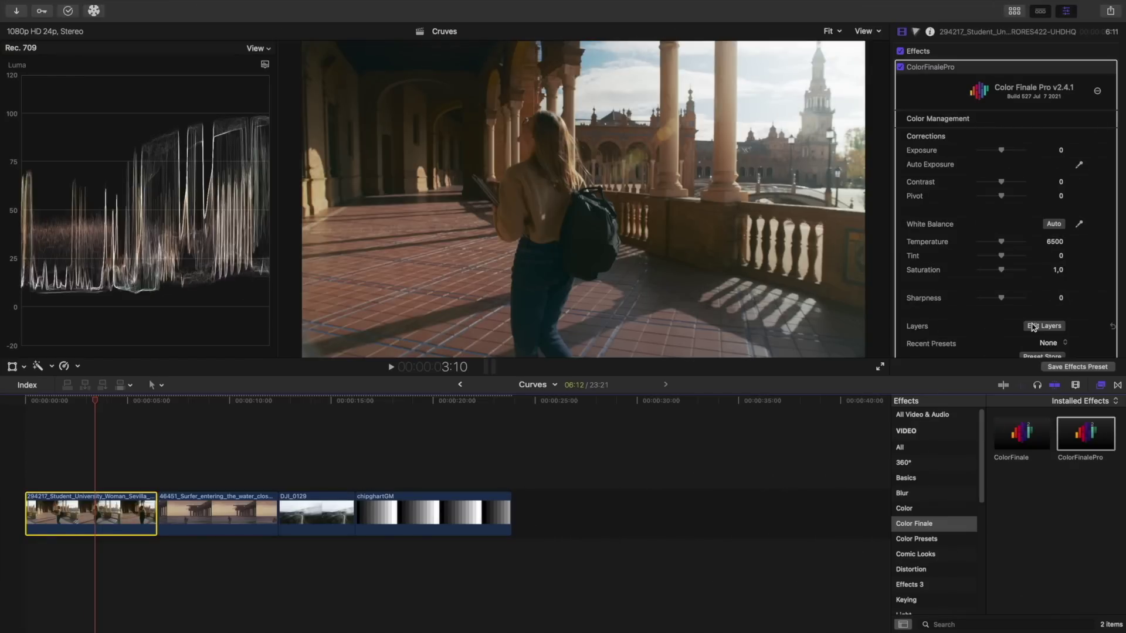
Stack a Vectorscope above the Luma waveform, then hide the Curves layer for comparison
left_click(1044, 327)
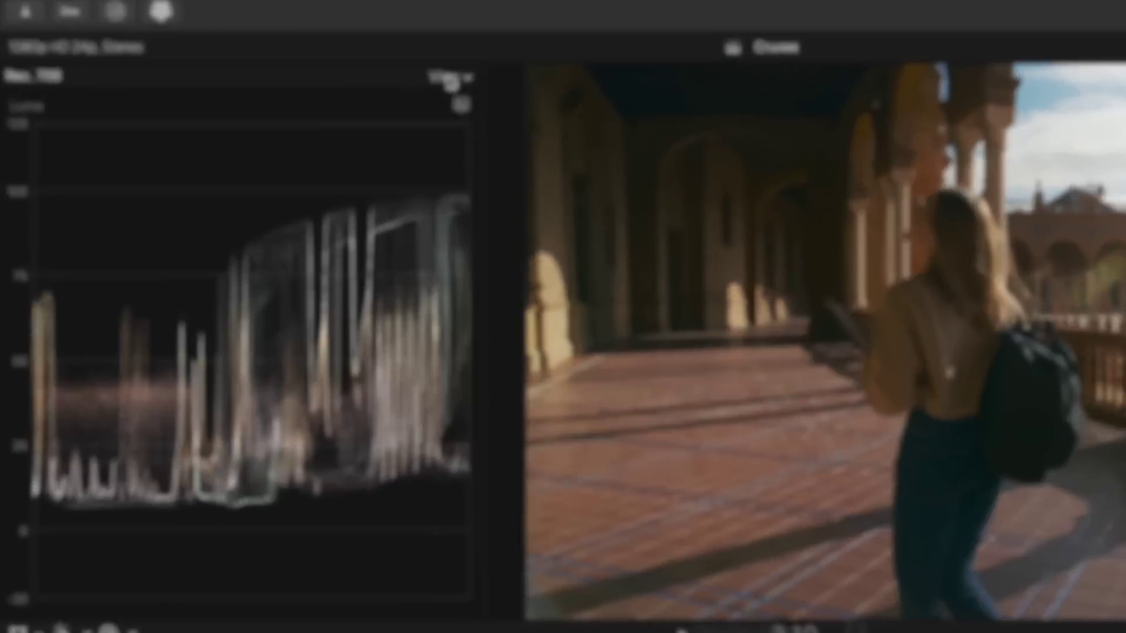
left_click(265, 63)
left_click(193, 30)
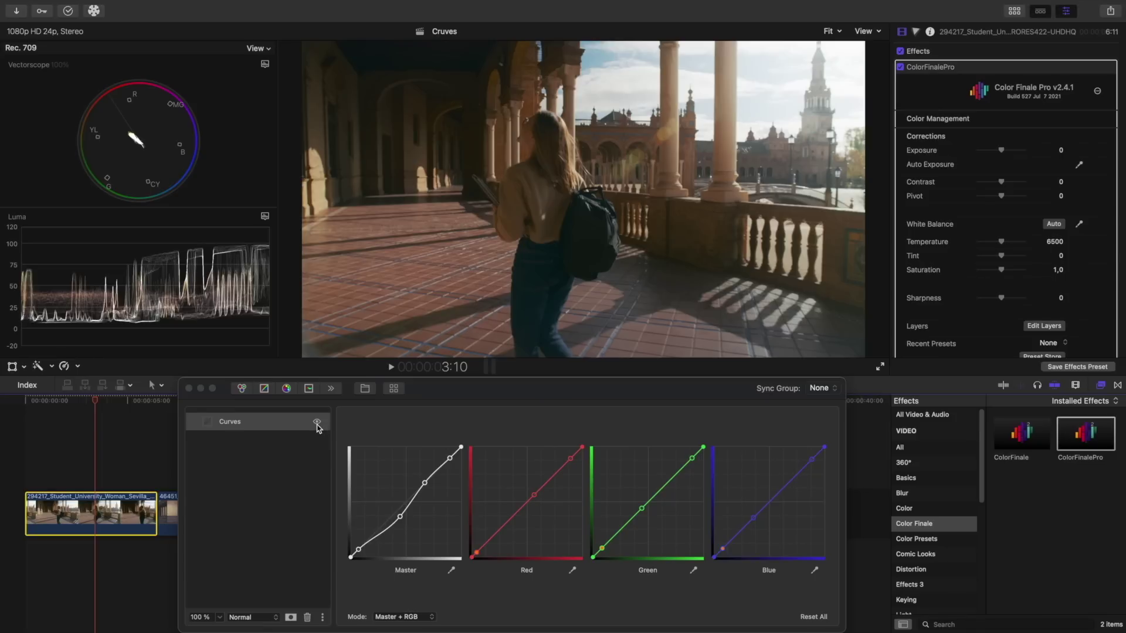
left_click(317, 422)
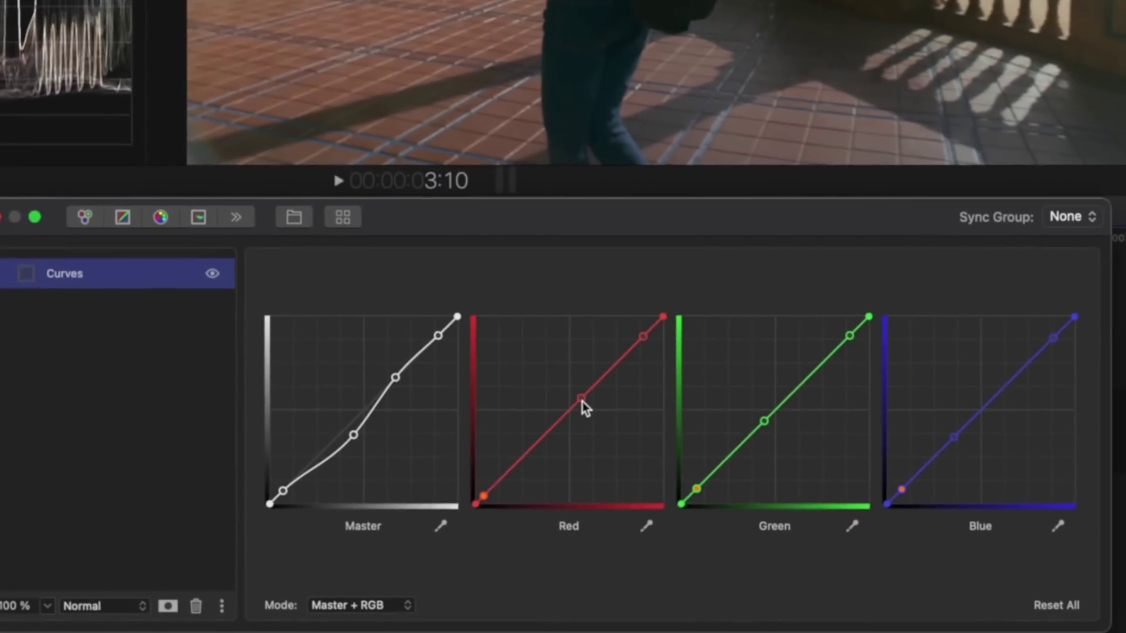
Push the Red and Green curves to show red and green casts, then return them toward neutral
left_click(533, 495)
left_click_drag(582, 396, 549, 362)
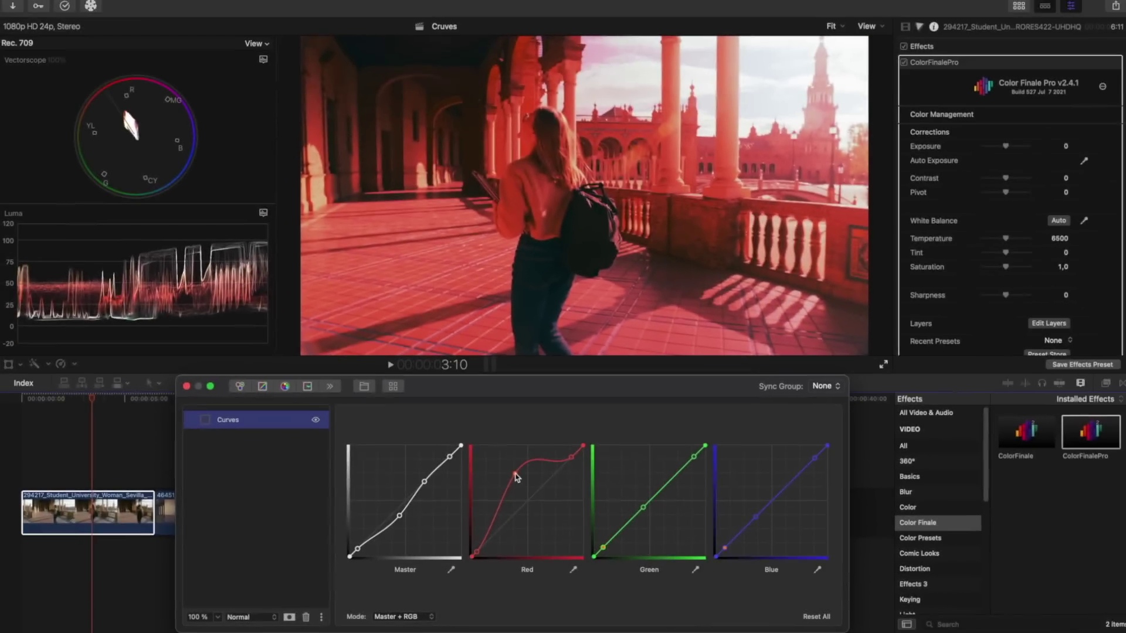
left_click_drag(515, 475, 508, 473)
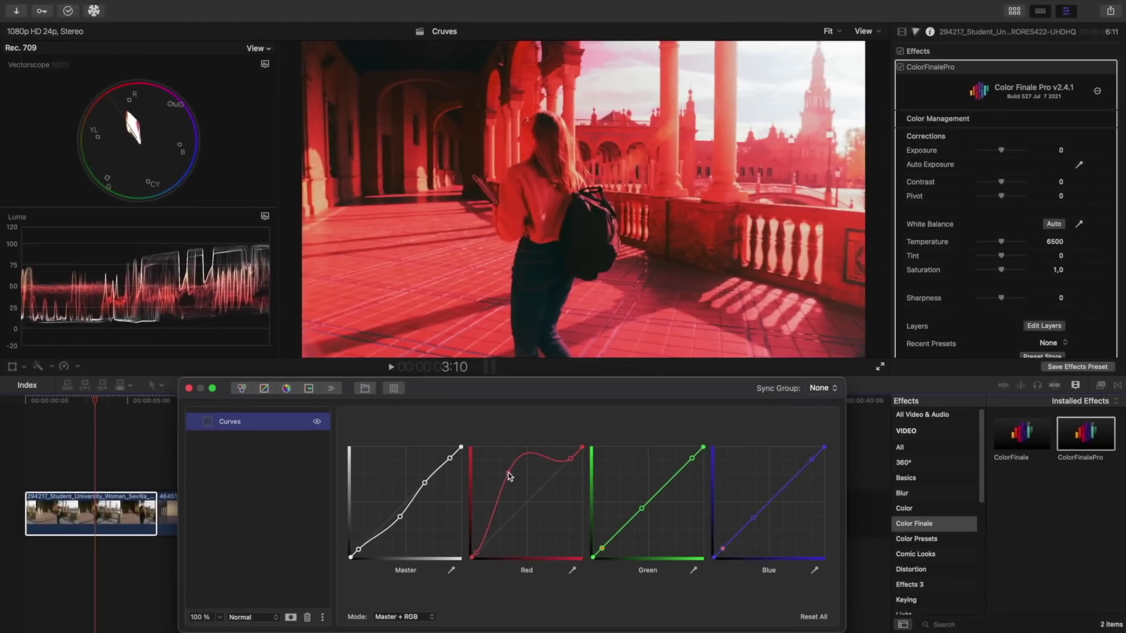
left_click_drag(515, 485, 527, 507)
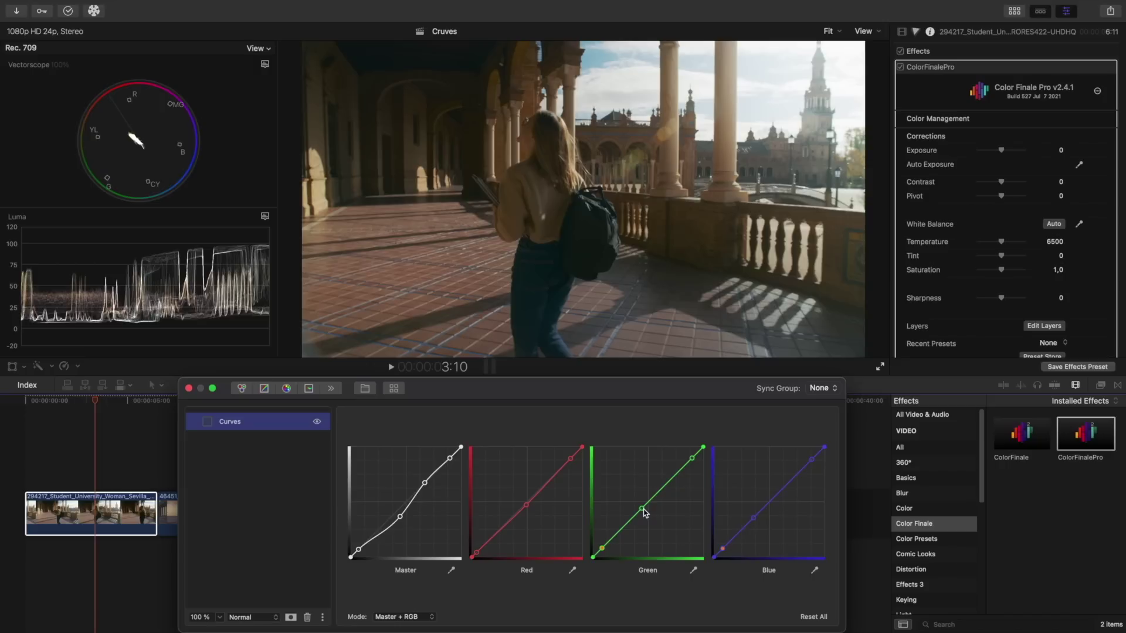
left_click_drag(643, 509, 631, 495)
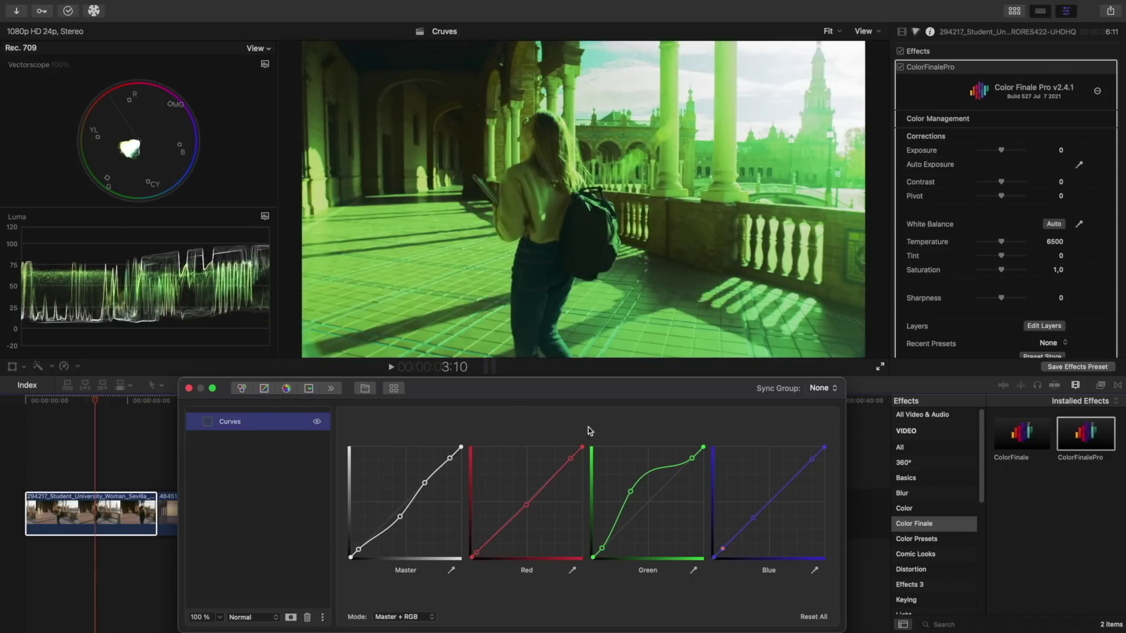
left_click_drag(632, 495, 645, 505)
mouse_move(754, 517)
left_mouse_down()
mouse_move(745, 498)
mouse_move(756, 515)
left_mouse_up()
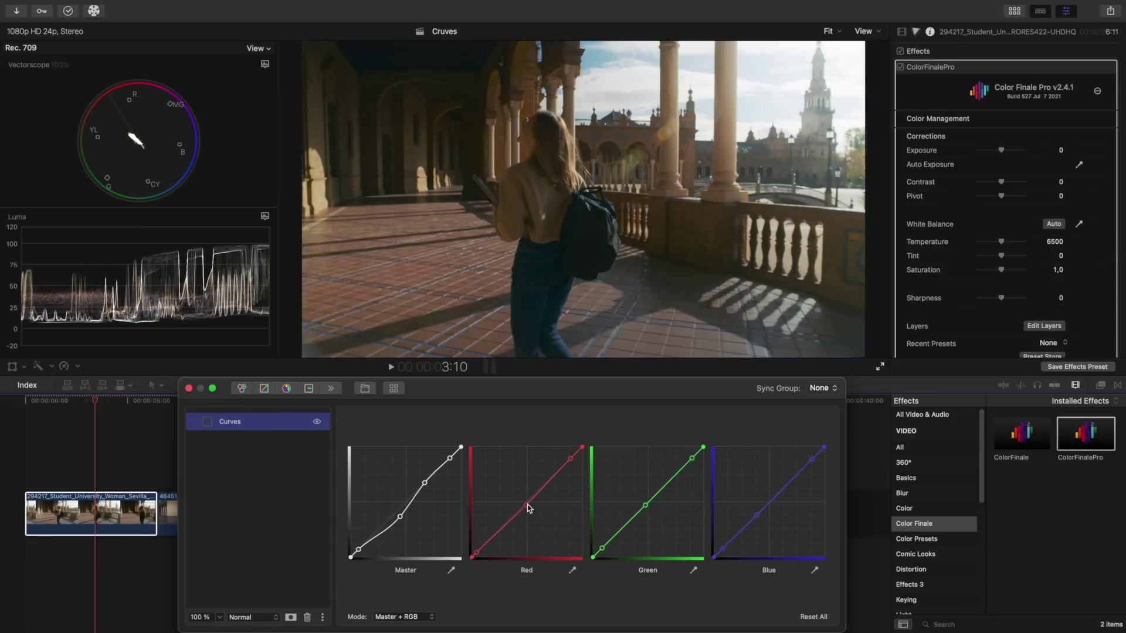
Show cyan, magenta and yellow casts with Red, Green and Blue curves, resetting each and undoing Blue
left_click_drag(528, 508, 554, 536)
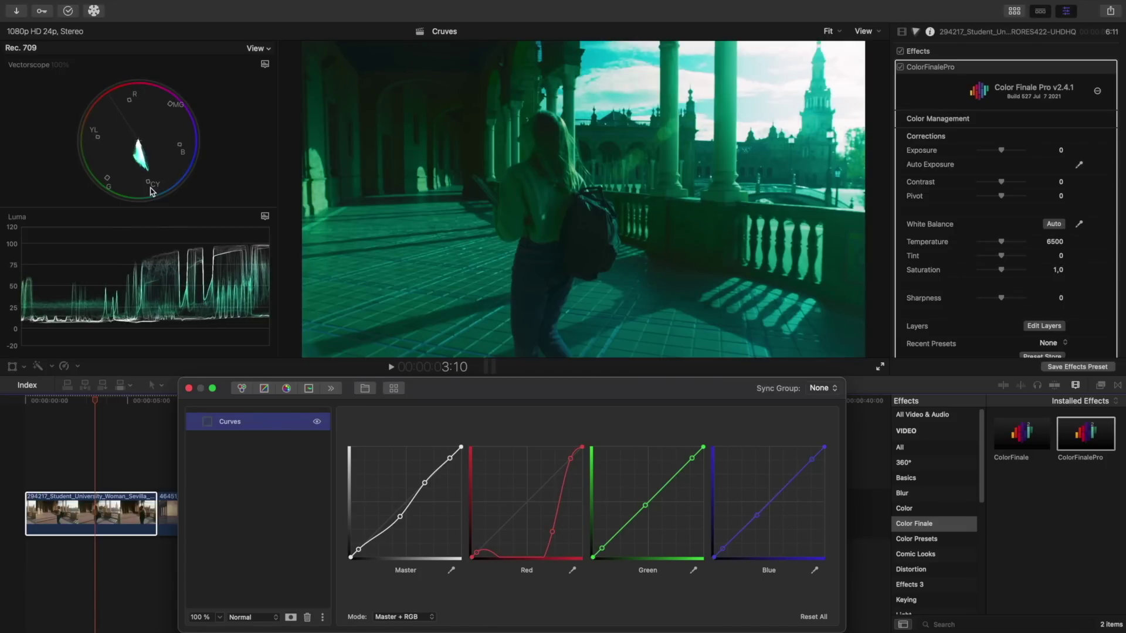
left_click(530, 569)
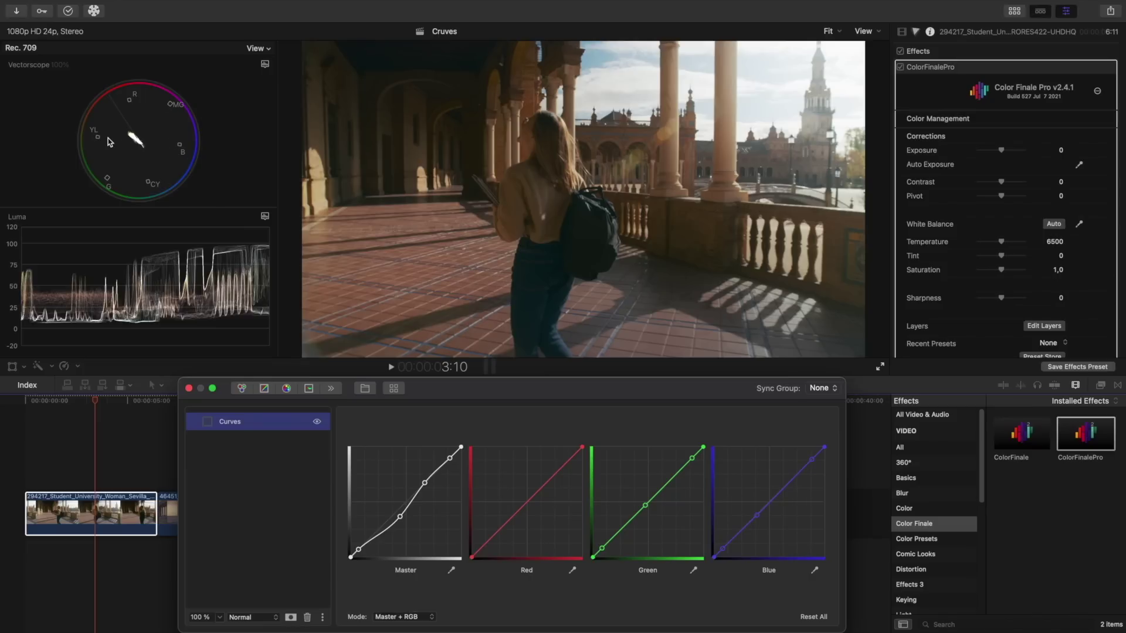
left_click_drag(646, 509, 669, 531)
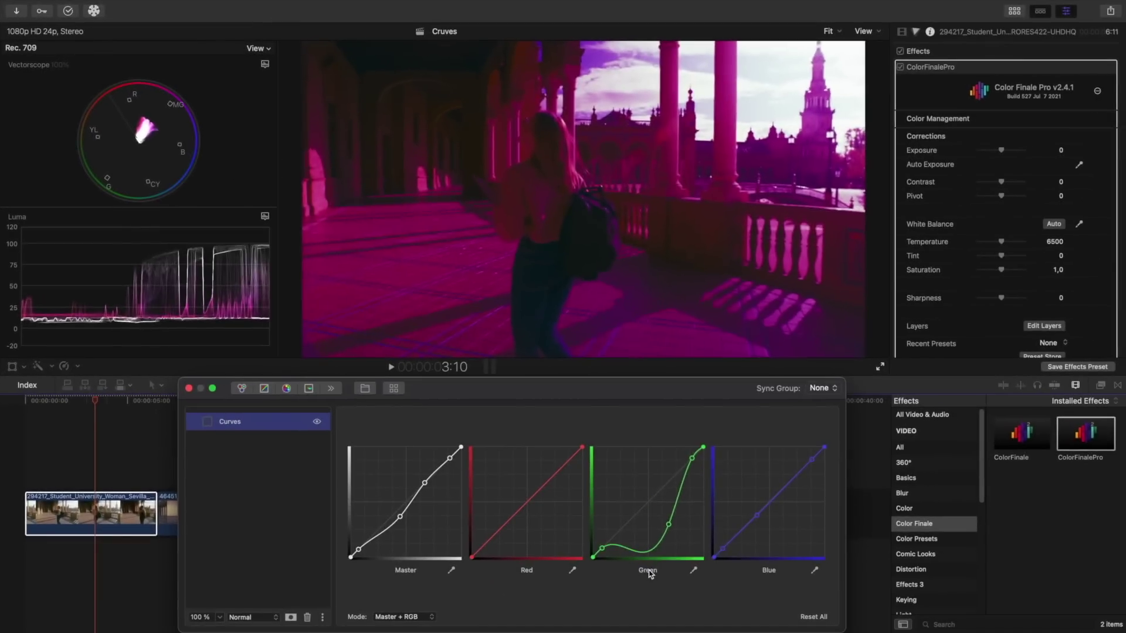
double_click(648, 571)
left_click_drag(759, 518, 787, 536)
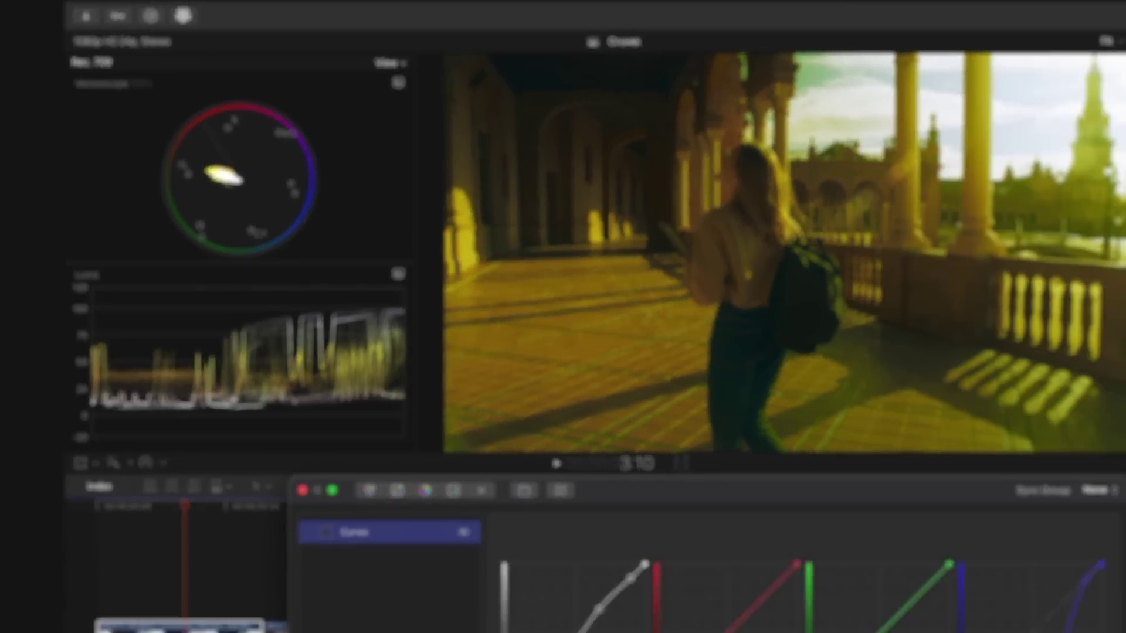
key("super+z")
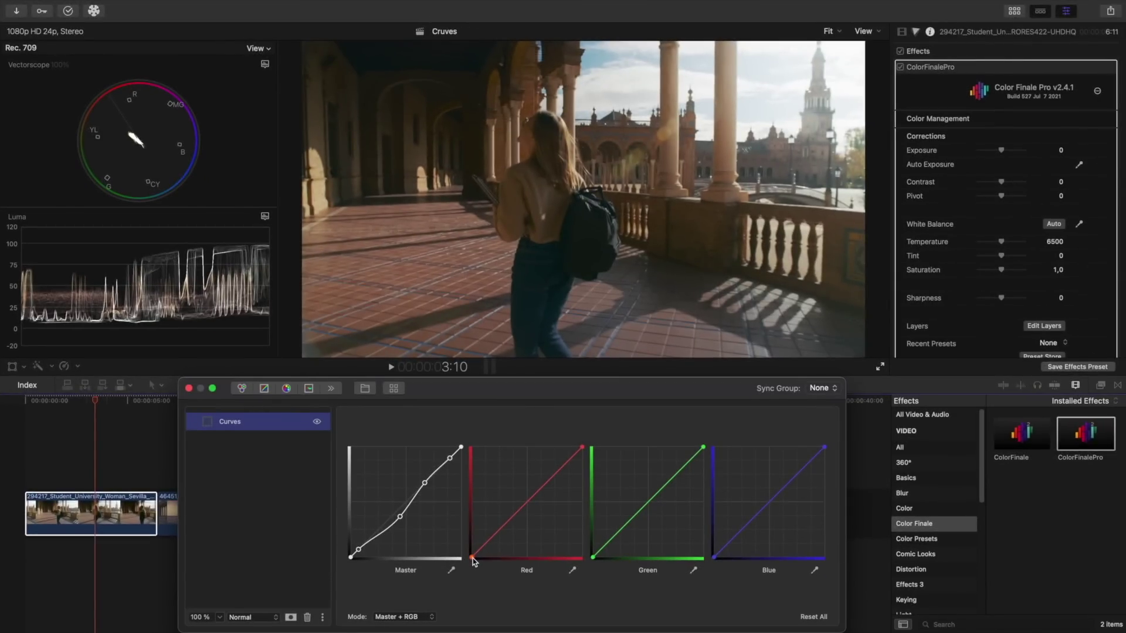
Warm the clip by pulling the Red black and white points inward and lowering the Blue top
left_click_drag(472, 559, 480, 564)
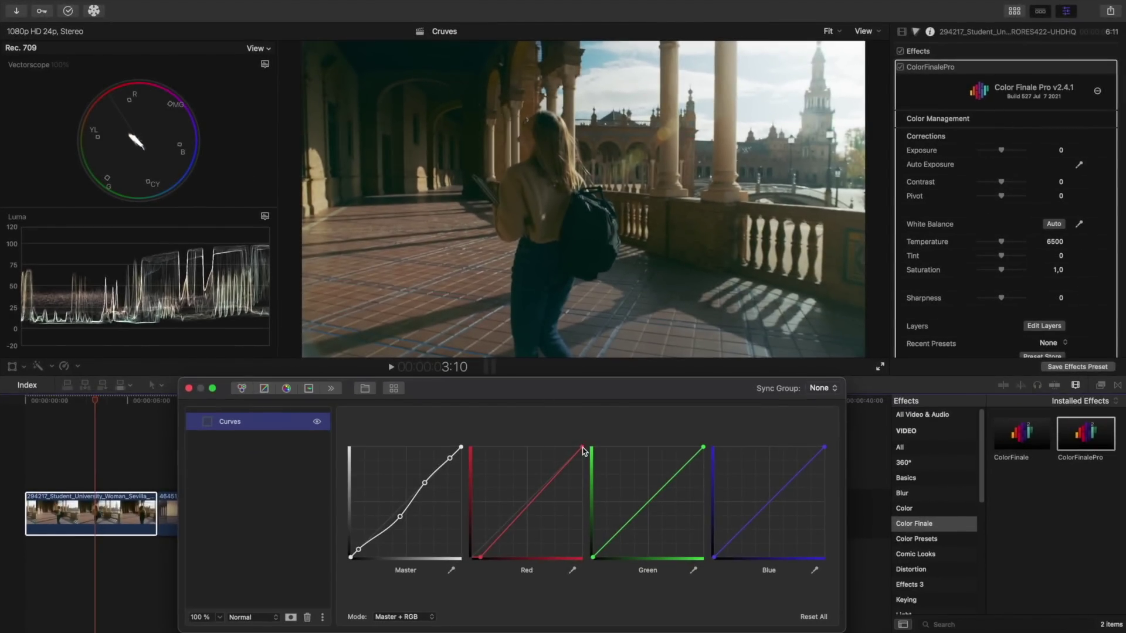
left_click_drag(581, 447, 573, 443)
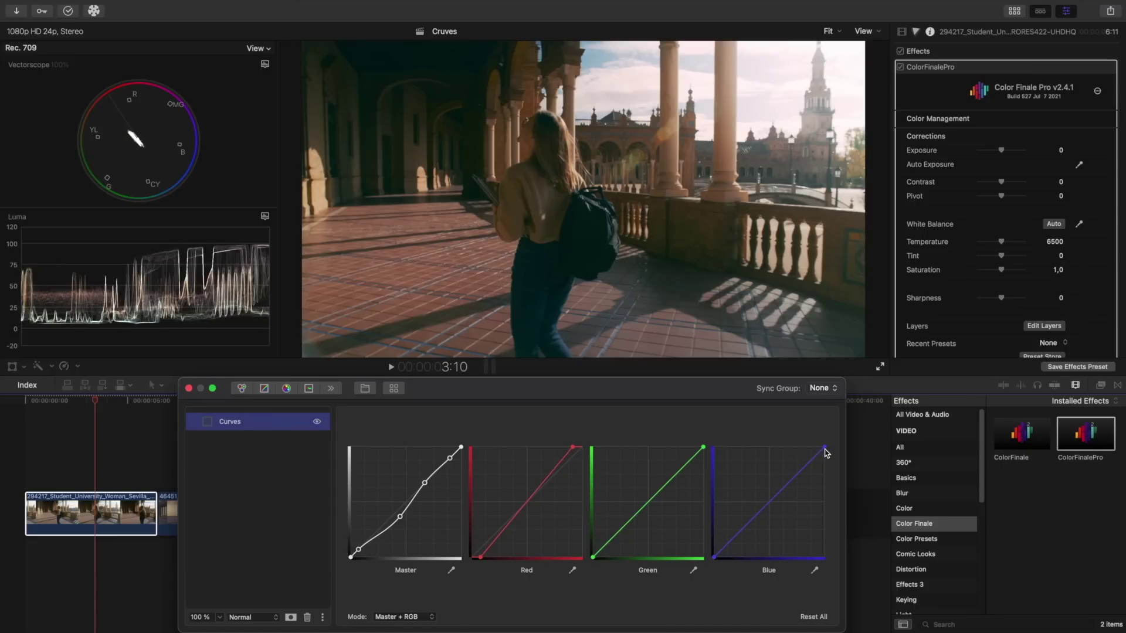
left_click_drag(824, 449, 833, 457)
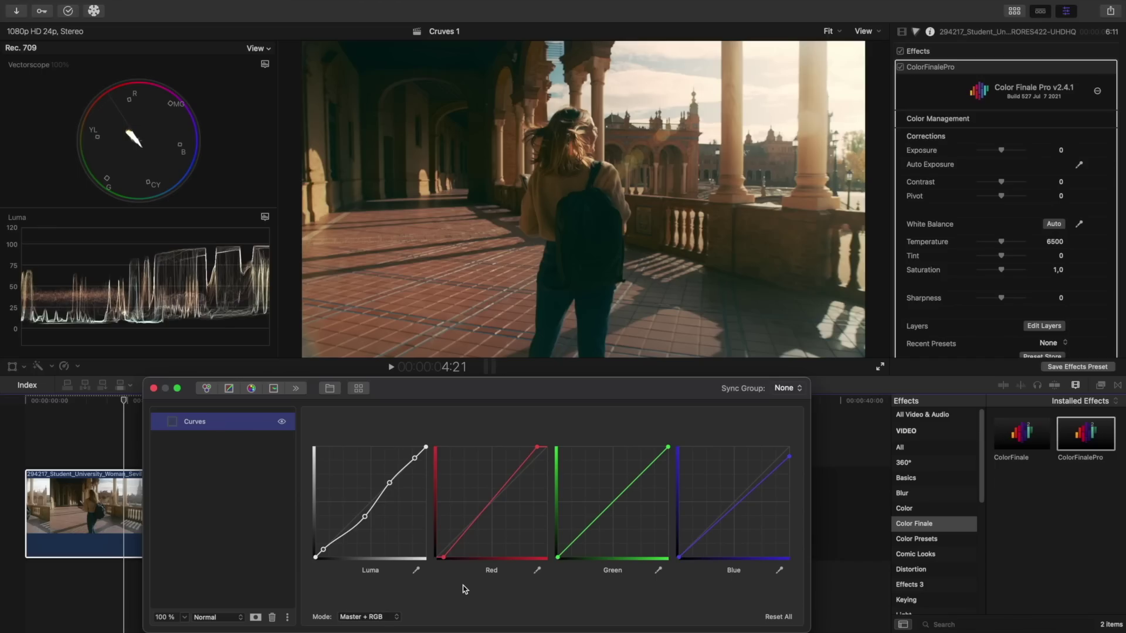
Shape the Red curve into an S with a new point, then bow Blue down and lift its lower part
left_click(462, 535)
left_click_drag(463, 538, 468, 548)
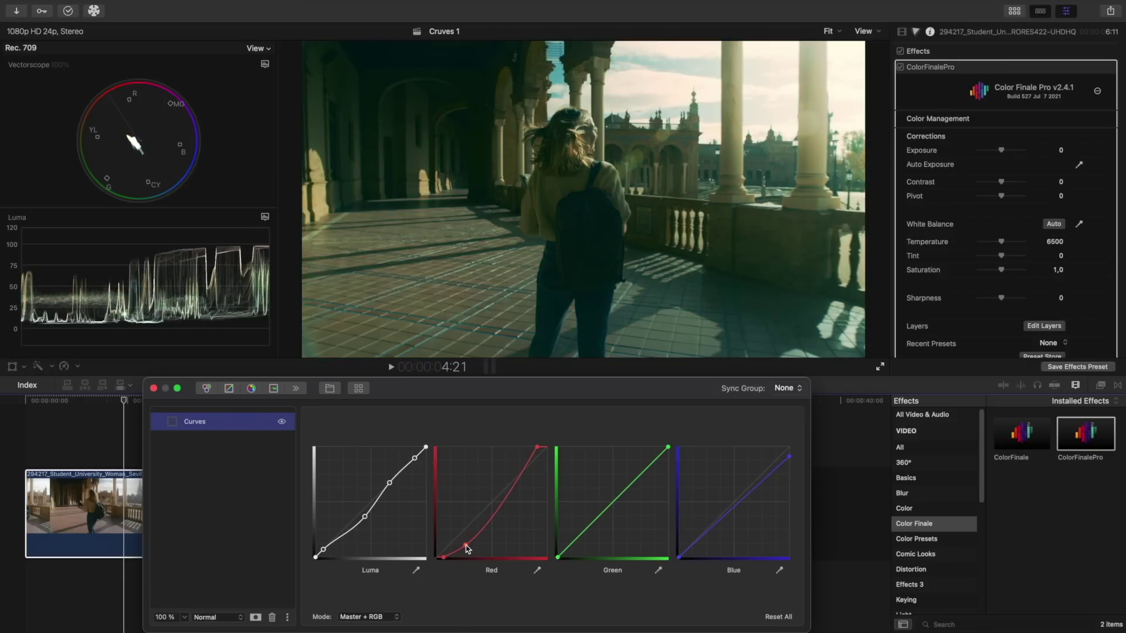
left_click_drag(524, 470, 517, 453)
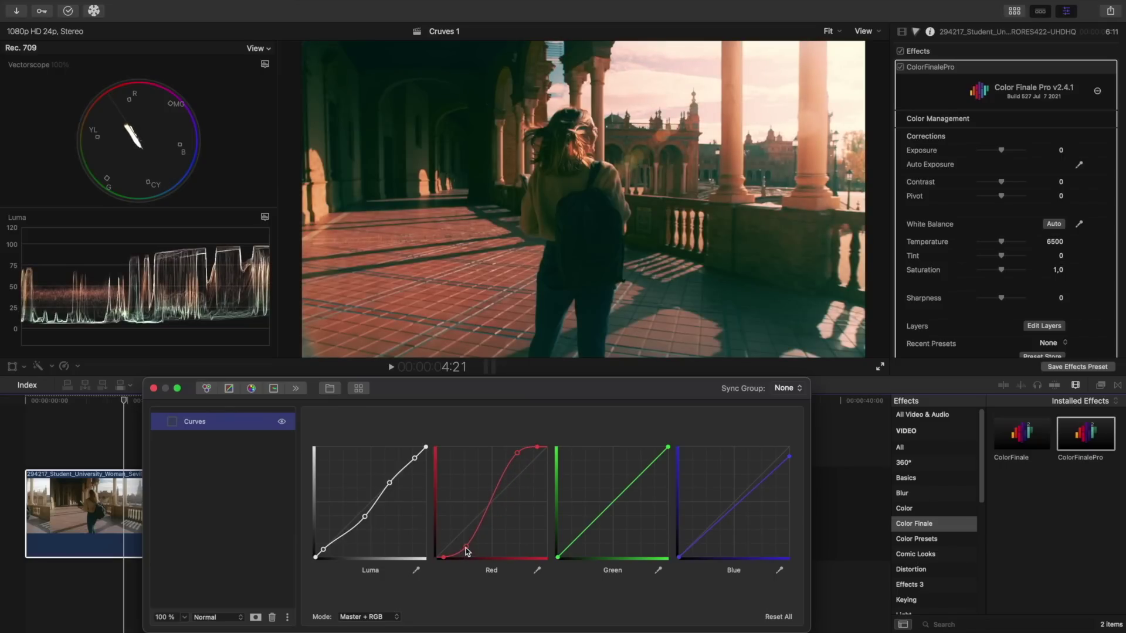
left_click_drag(467, 545, 467, 548)
left_click_drag(770, 480, 781, 483)
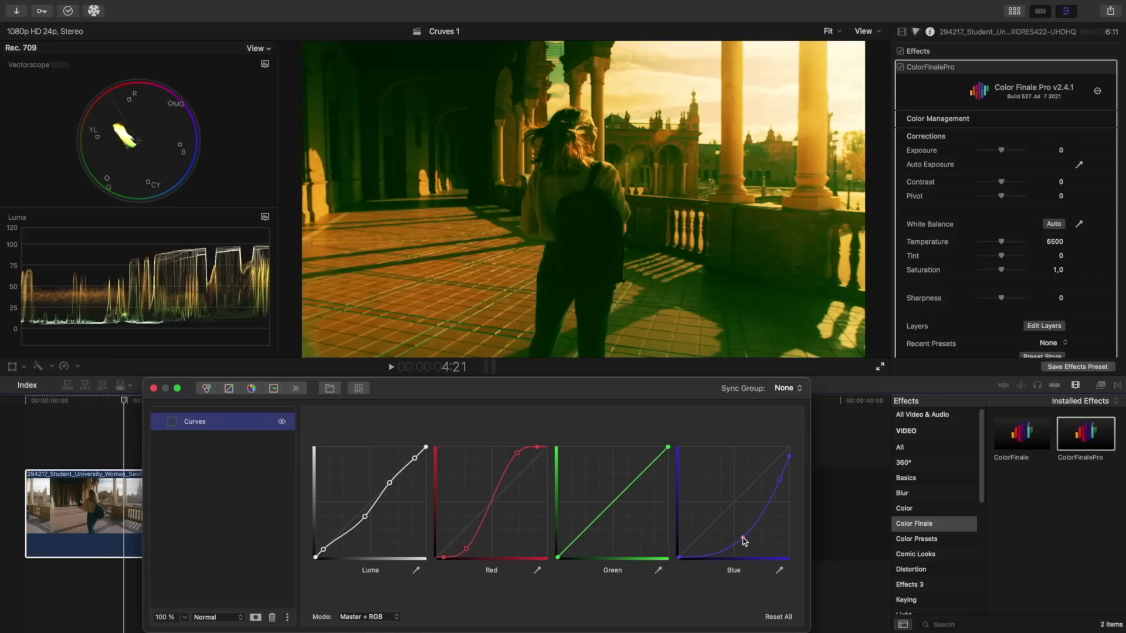
left_click_drag(743, 541, 738, 515)
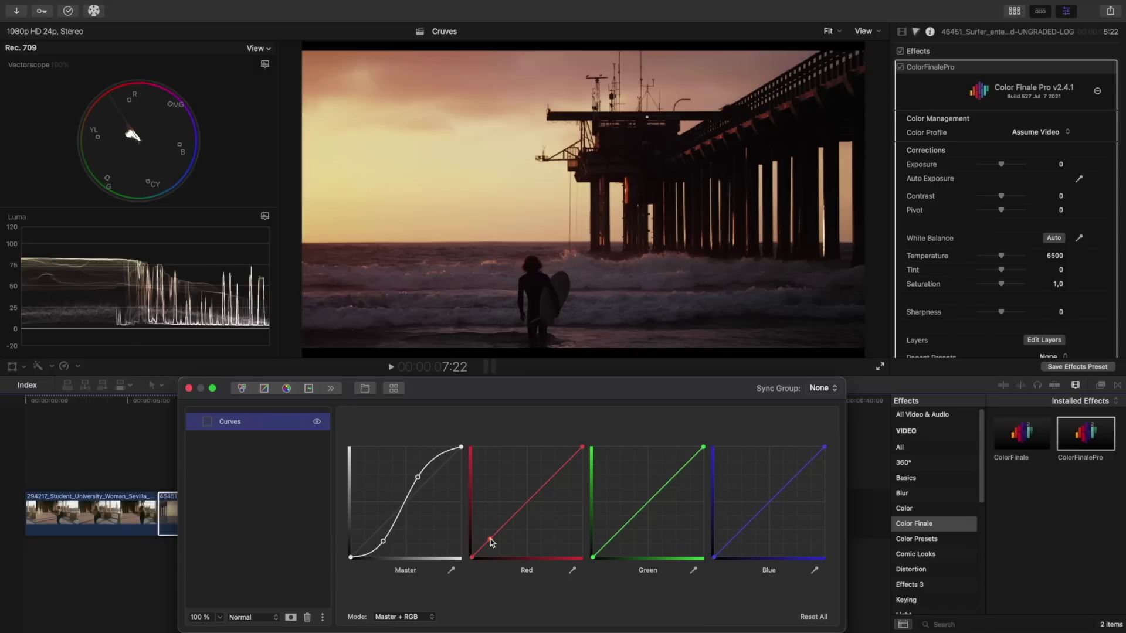
Dip the Red curve point slightly below the diagonal, then nudge it back up
left_click_drag(491, 540, 492, 546)
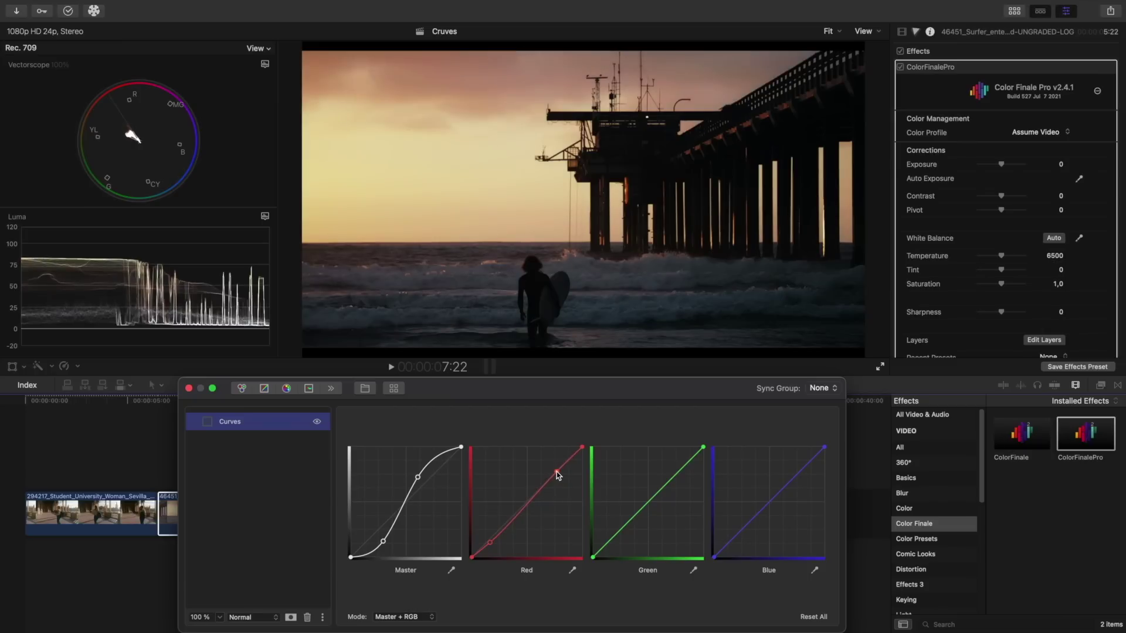
left_click_drag(557, 474, 556, 473)
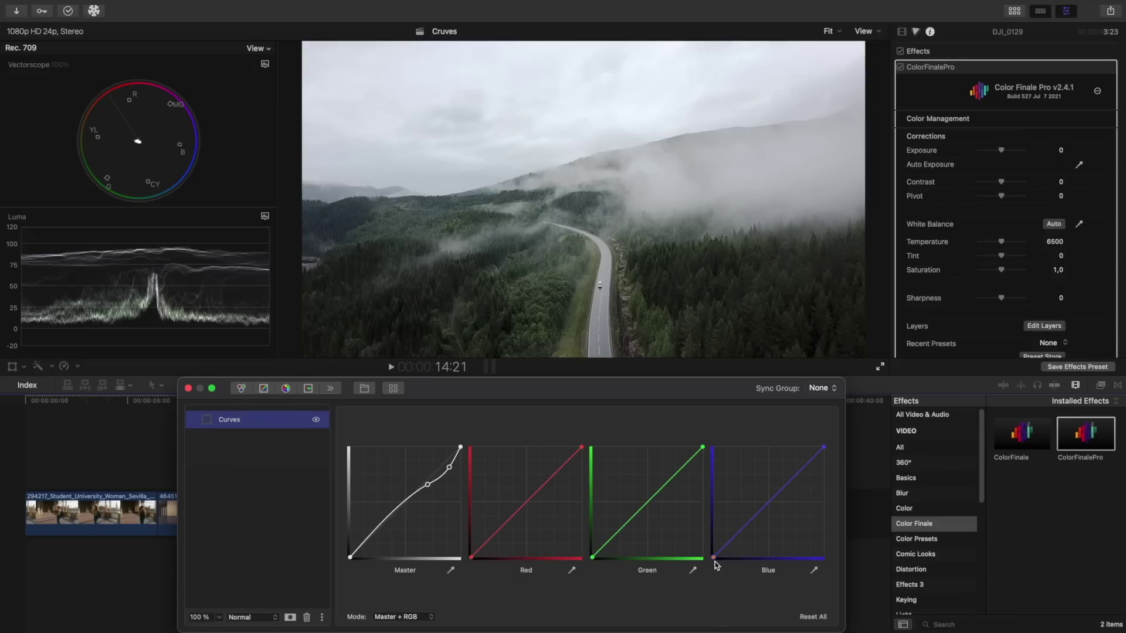
Try moving the Blue and Red black points, then reset the Red curve to a straight line
left_click_drag(715, 561, 721, 563)
left_click_drag(721, 565, 712, 562)
left_click_drag(470, 558, 474, 561)
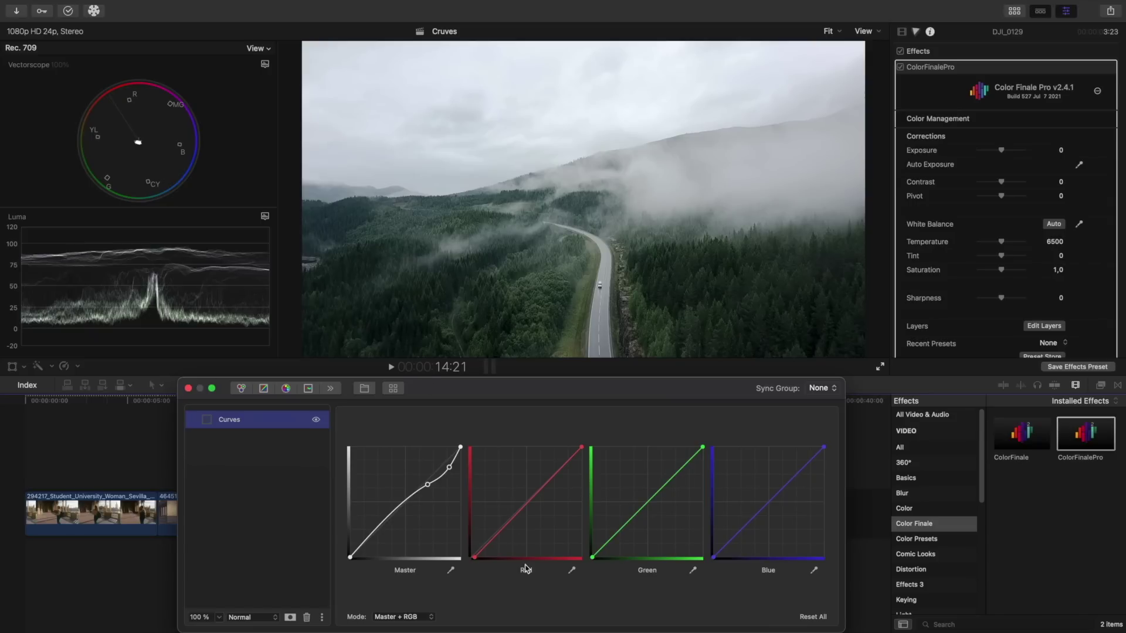
left_click(527, 572)
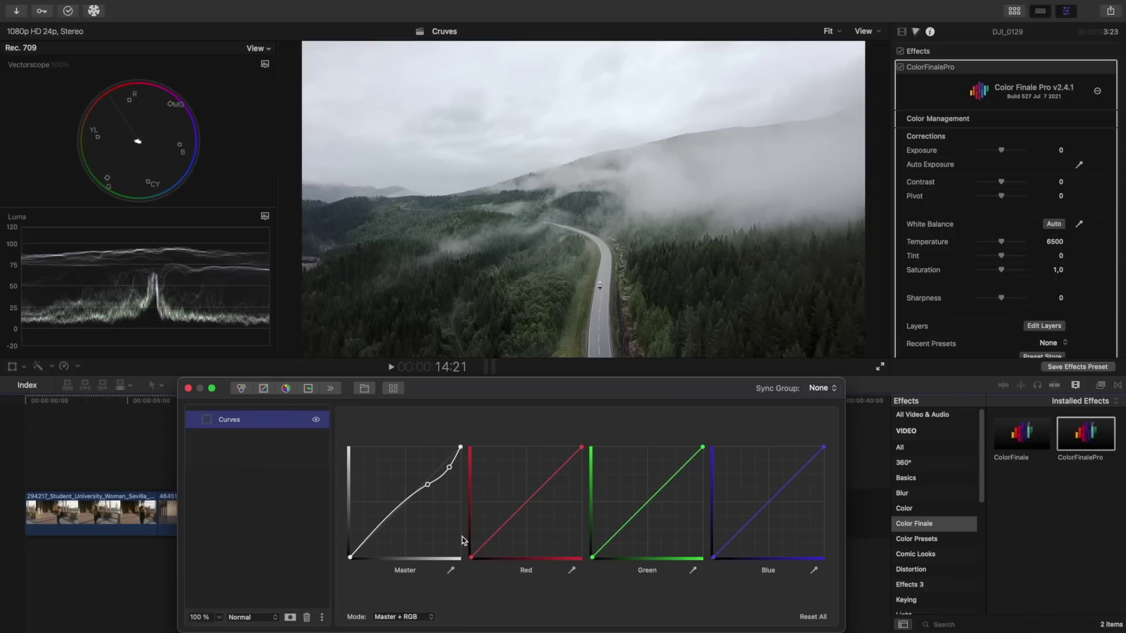
Add an HSL Curves layer and pull a Hue vs Hue point into a dip
left_click(309, 389)
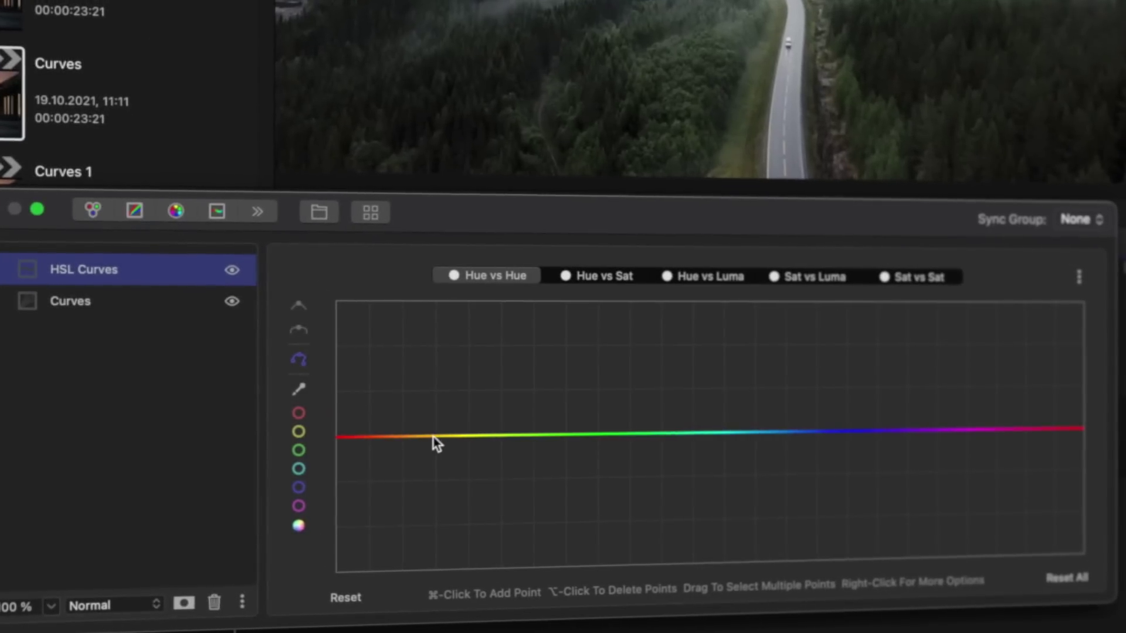
left_click(435, 437, "super")
left_click(748, 433, "super")
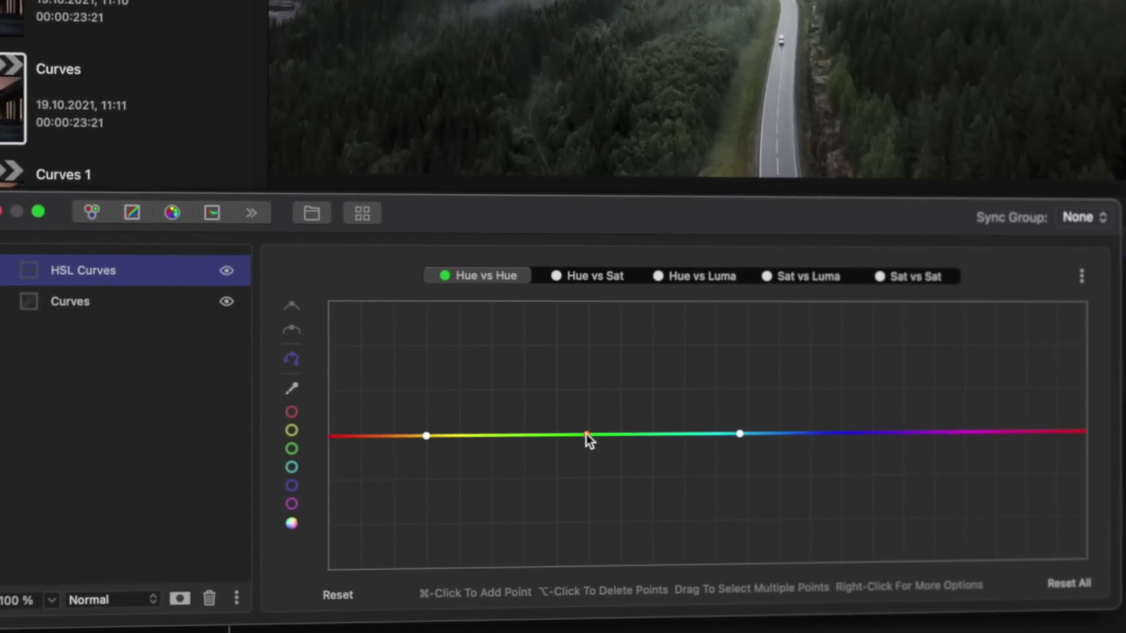
left_click_drag(586, 435, 565, 418)
Add three Hue vs Sat points and raise one into a bump
left_click(544, 278)
left_click(401, 433, "super")
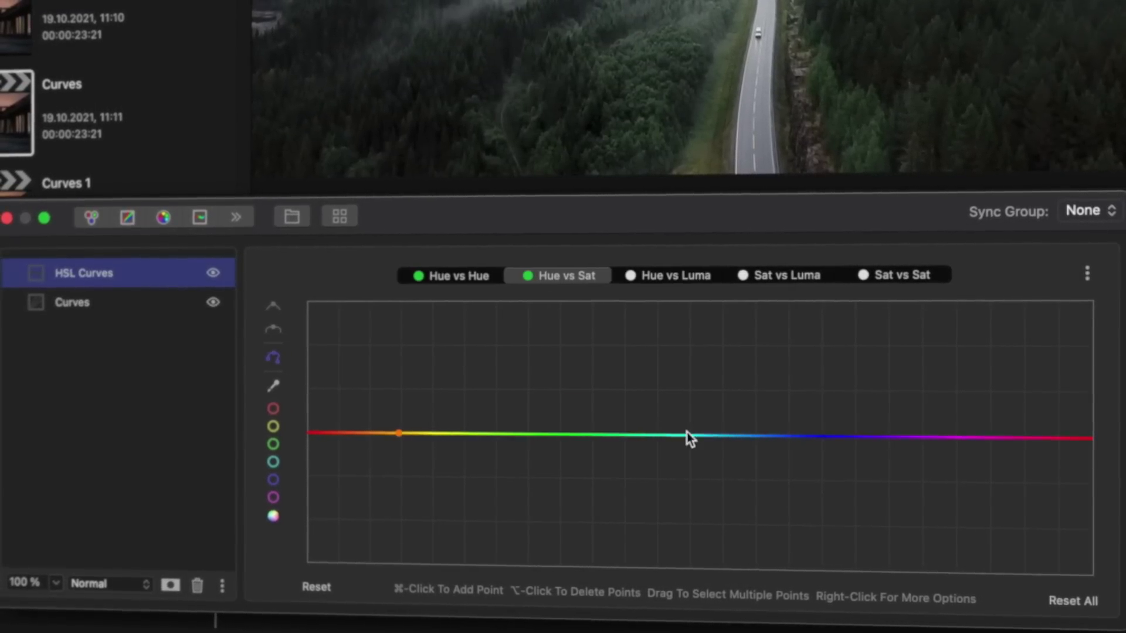
left_click(688, 437, "super")
left_click(523, 434, "super")
left_click_drag(523, 435, 498, 465)
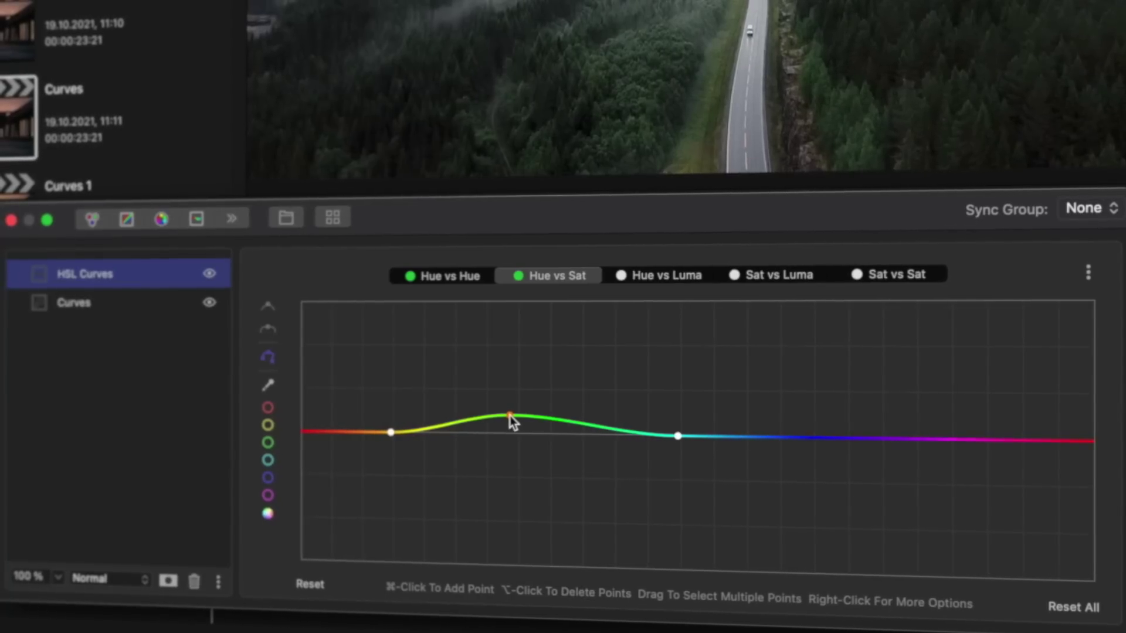
Add three points along the Hue vs Luma curve
left_click(629, 277)
left_click(414, 432, "super")
left_click(655, 436, "super")
left_click(510, 434, "super")
Add two Sat vs Luma points and pull the right one down into a dip
left_click(761, 276)
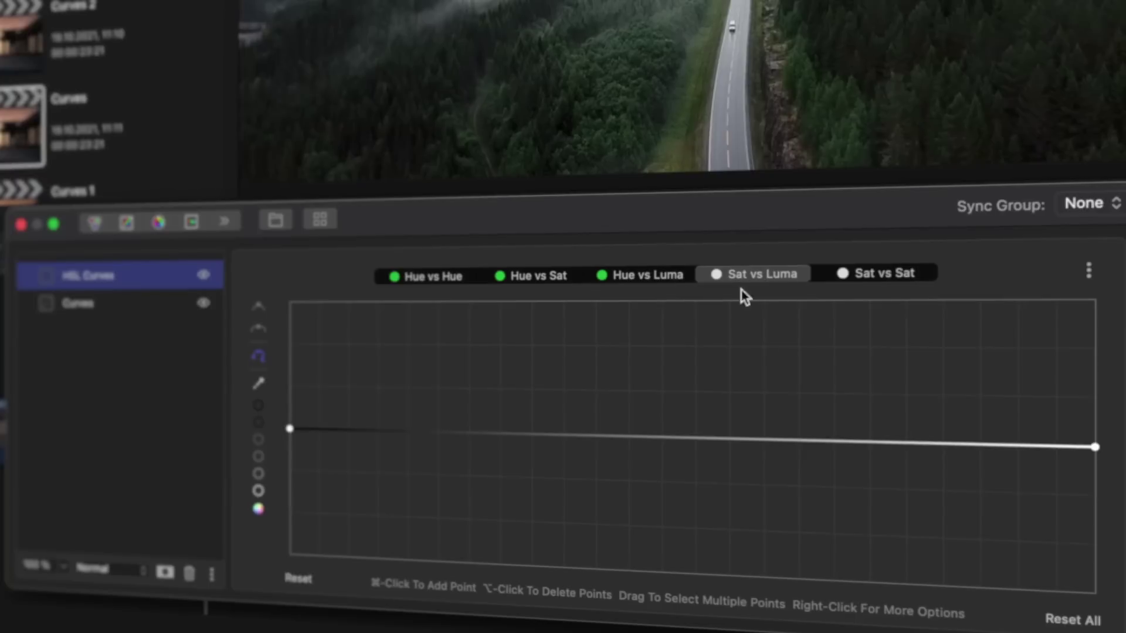
left_click(792, 442, "super")
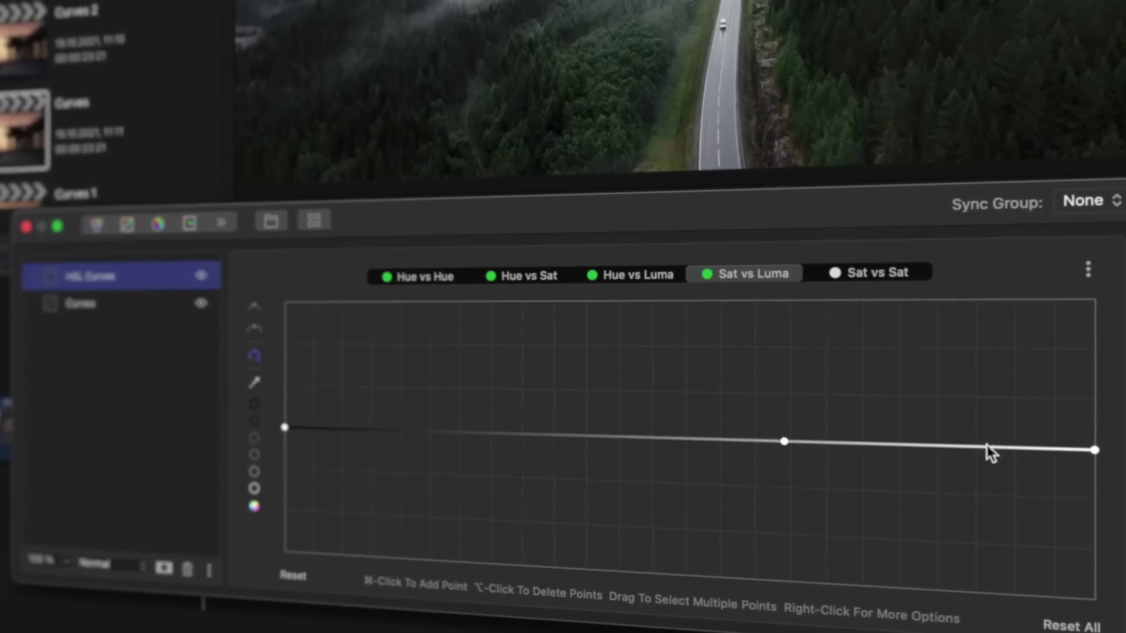
left_click(958, 452, "super")
left_click_drag(958, 453, 948, 485)
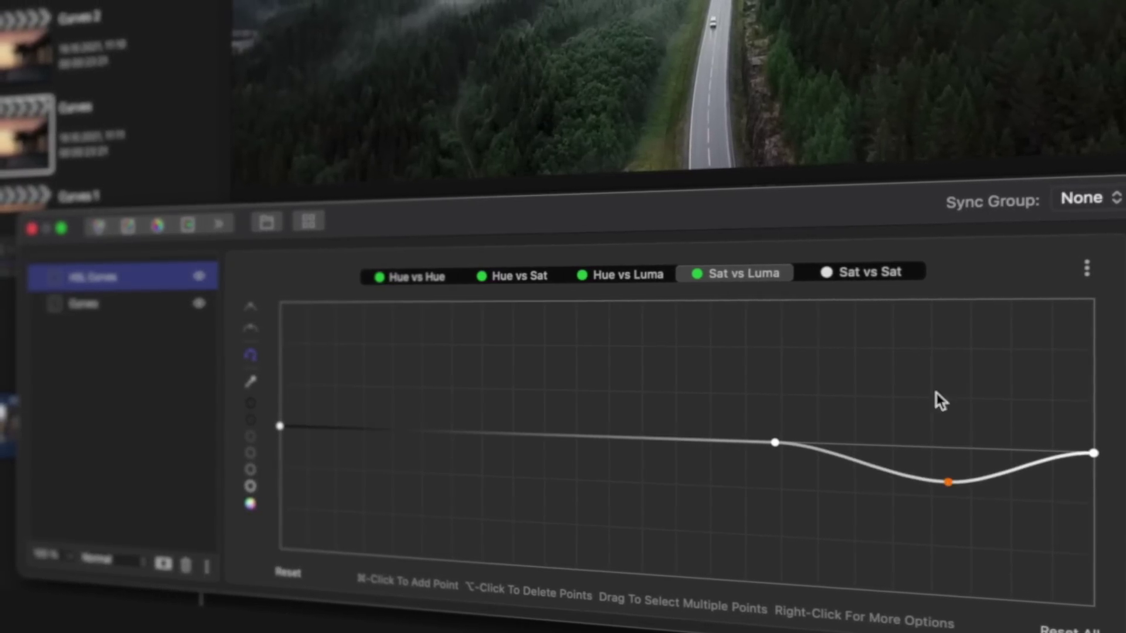
Lower the Sat vs Sat curve's left end, then return to the RGB Curves layer
left_click(880, 273)
left_click(368, 429, "super")
left_click_drag(275, 424, 273, 455)
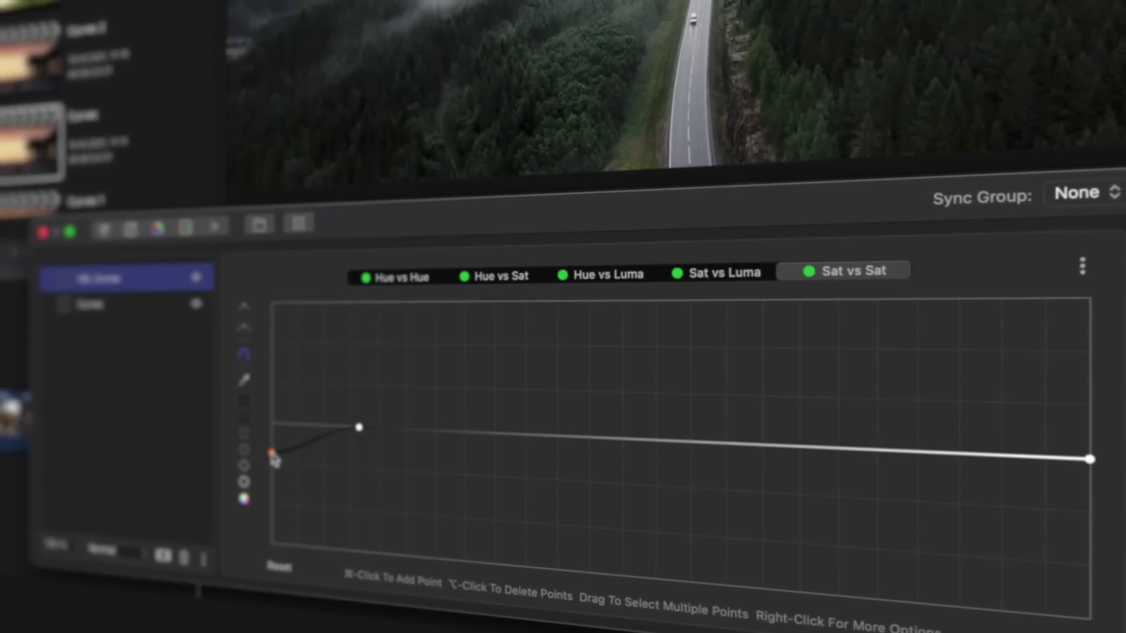
left_click(399, 280)
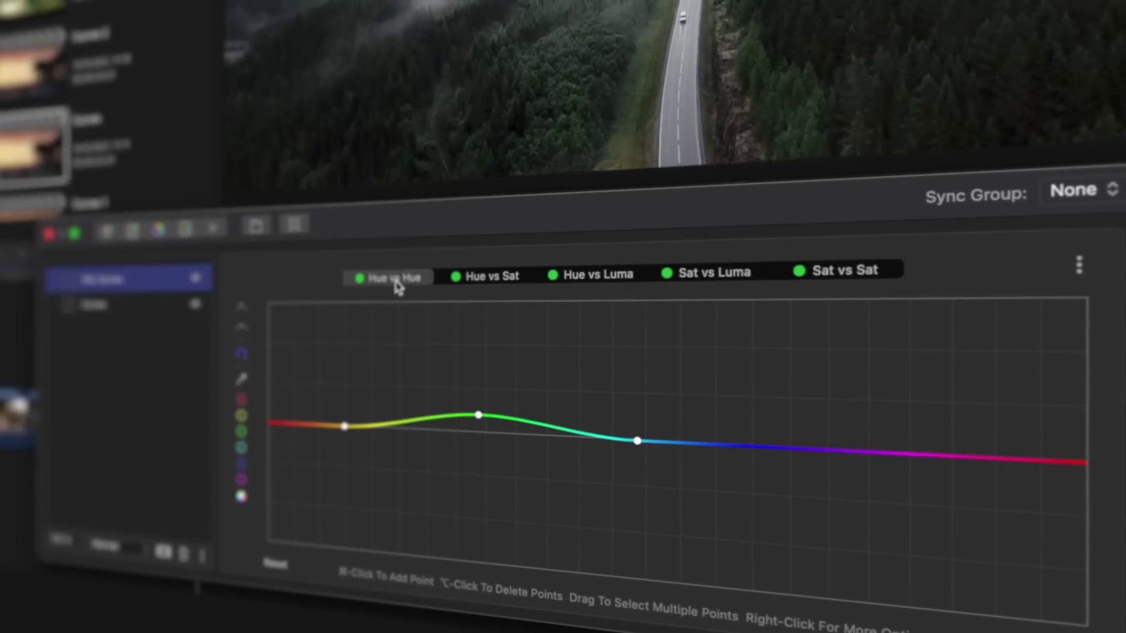
left_click(241, 479)
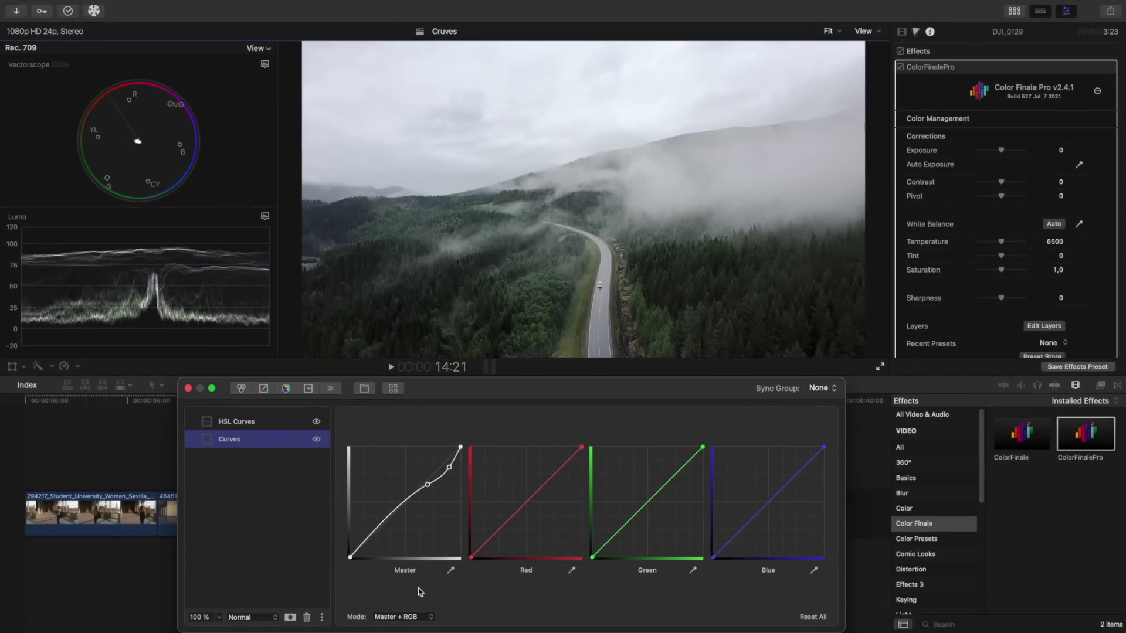
Check the curve modes without changing them and undo the Master curve back to straight
left_click(414, 618)
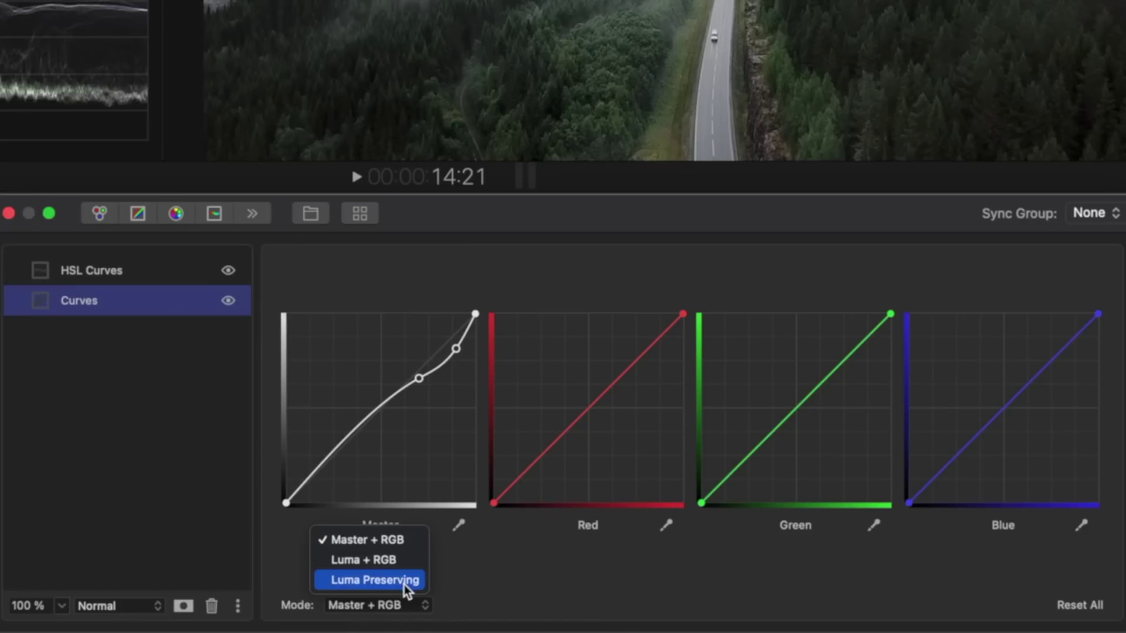
left_click(442, 424)
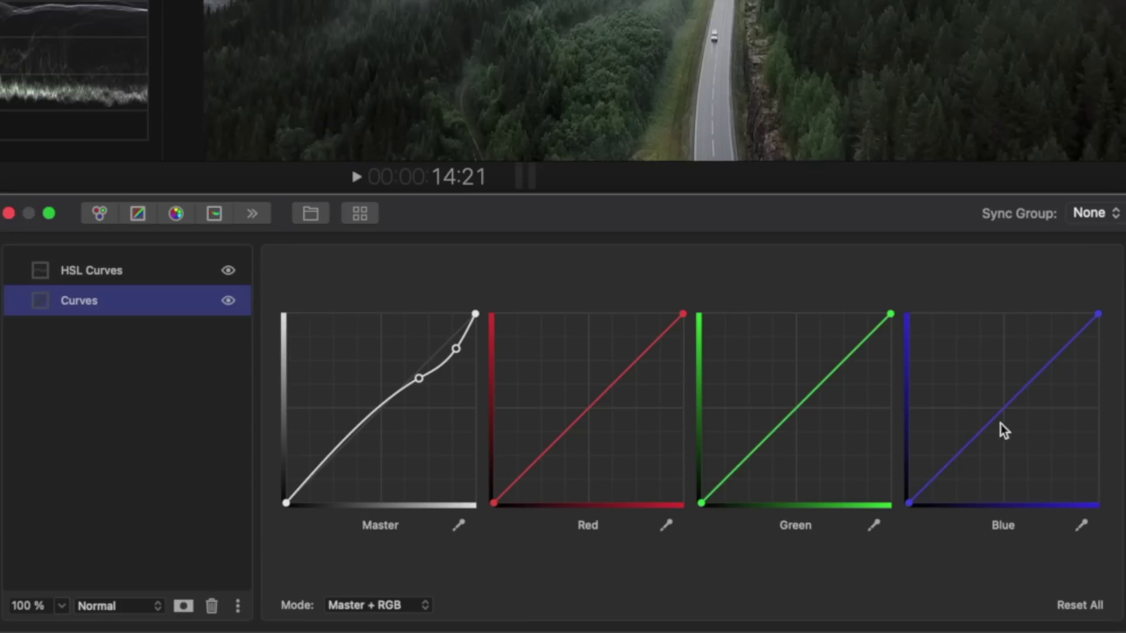
key("super+z")
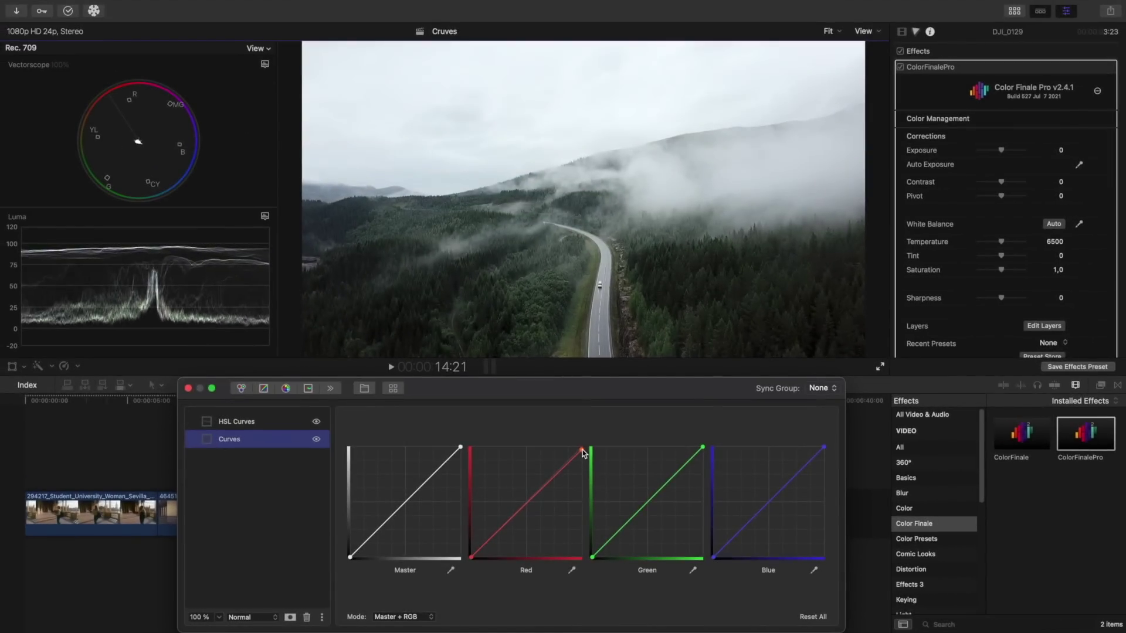
Lower the Red, Green and Blue curve tops equally to mute the highlights
left_click_drag(582, 452, 582, 474)
left_click_drag(702, 449, 704, 474)
left_click_drag(823, 448, 824, 475)
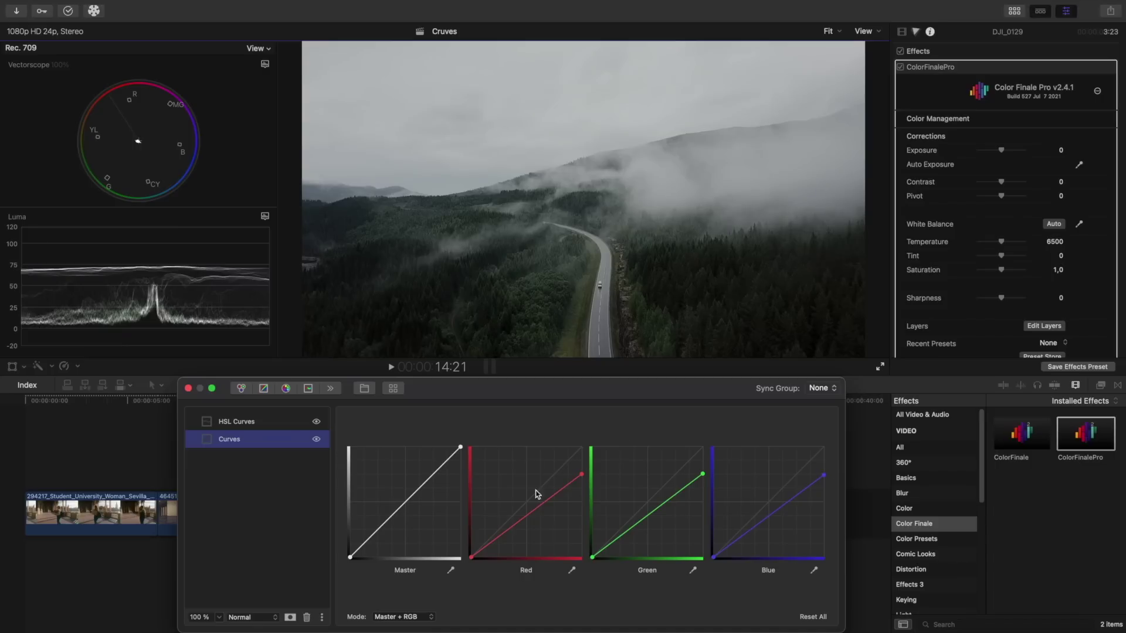
Add a second Curves layer and bend its Master curve into a strong contrast S
left_click(263, 389)
left_click_drag(461, 448, 470, 474)
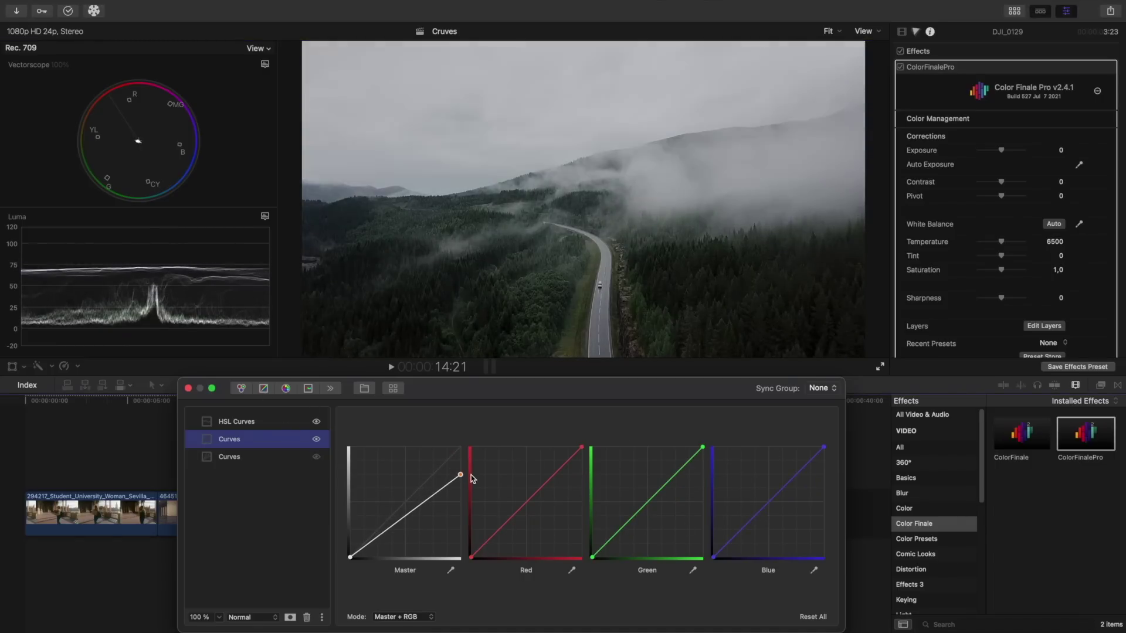
left_click(317, 441)
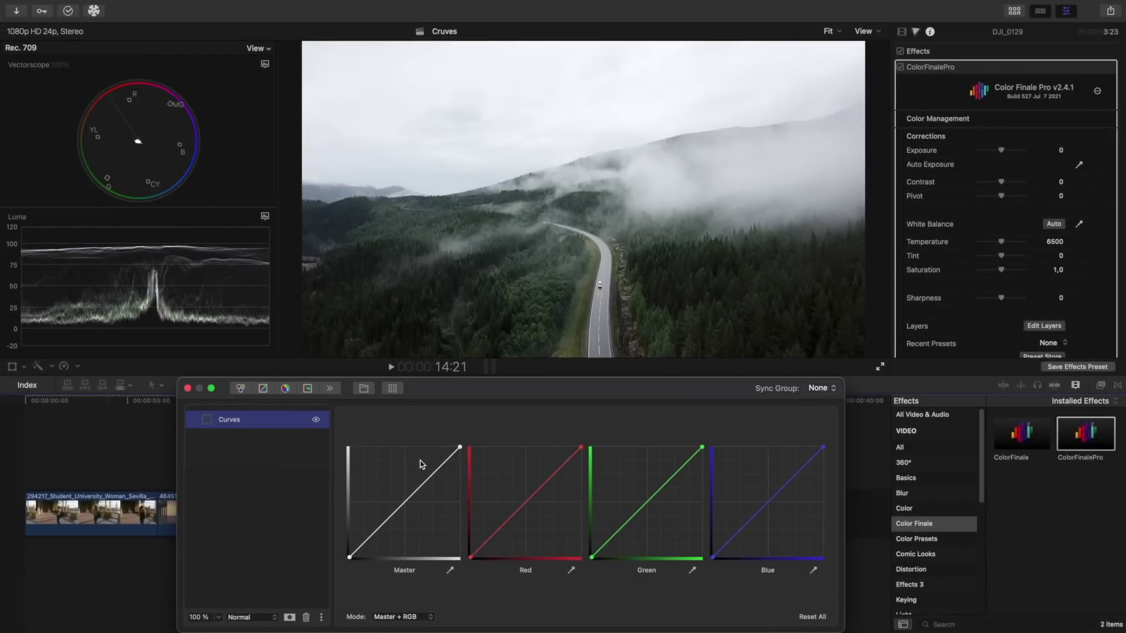
left_click_drag(420, 501, 373, 464)
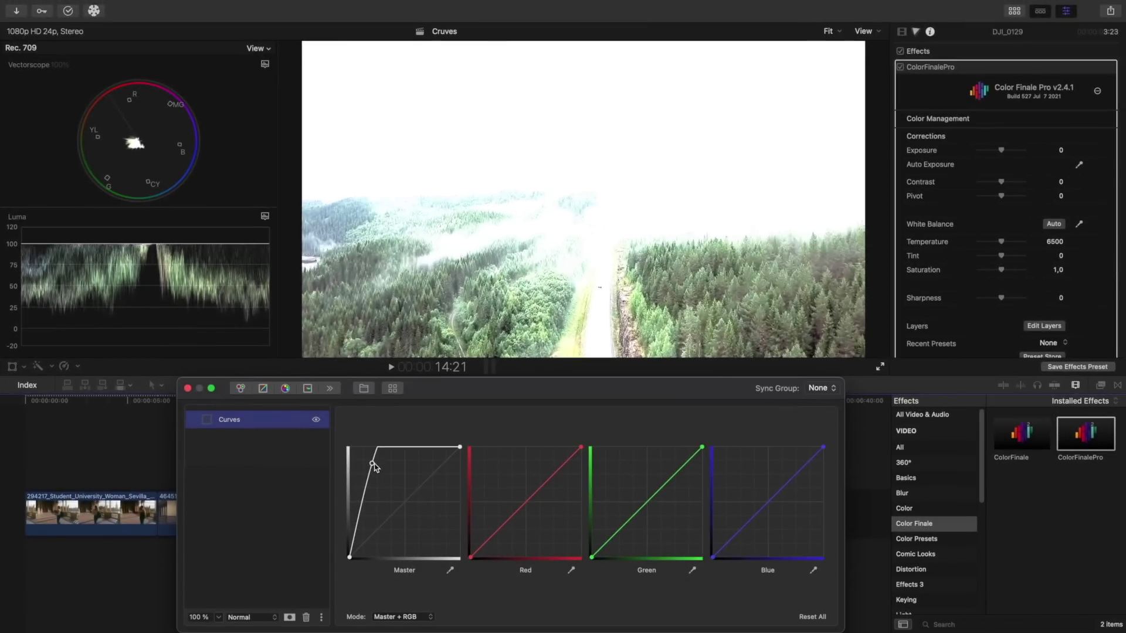
left_click_drag(375, 467, 435, 521)
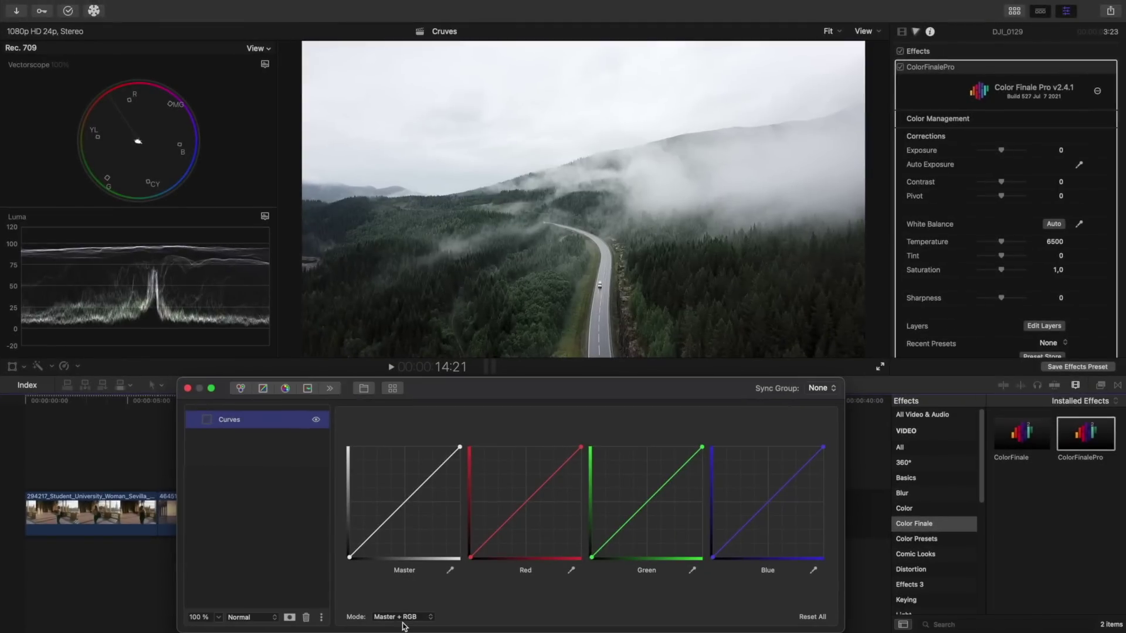
Switch curves to Luma + RGB mode and reshape the Luma curve into a gentle S
left_click(402, 617)
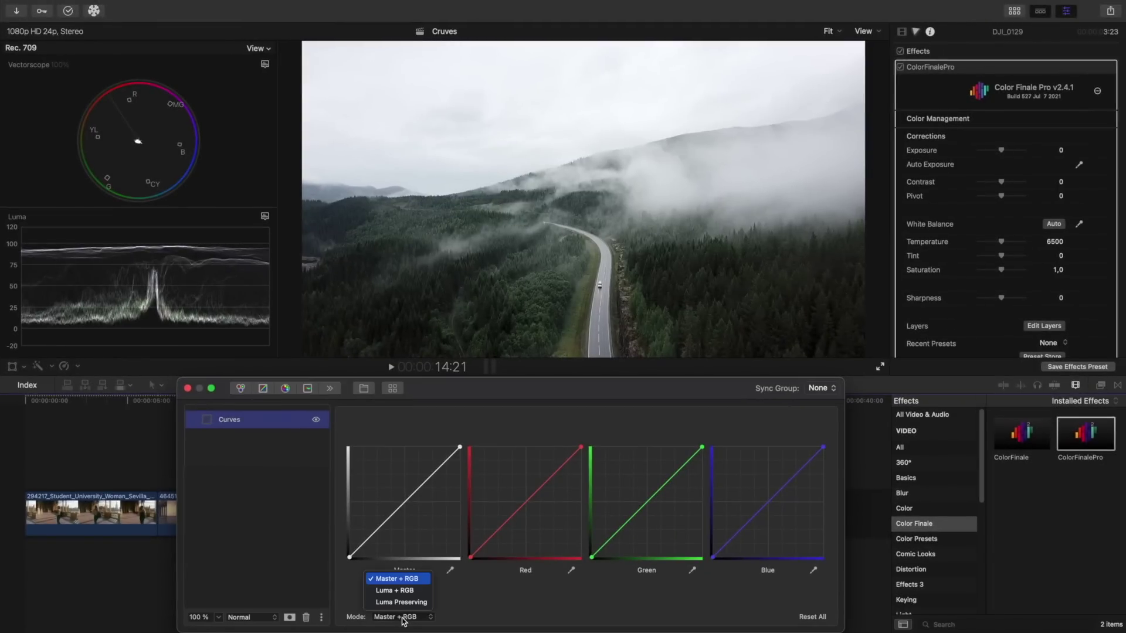
left_click(408, 591)
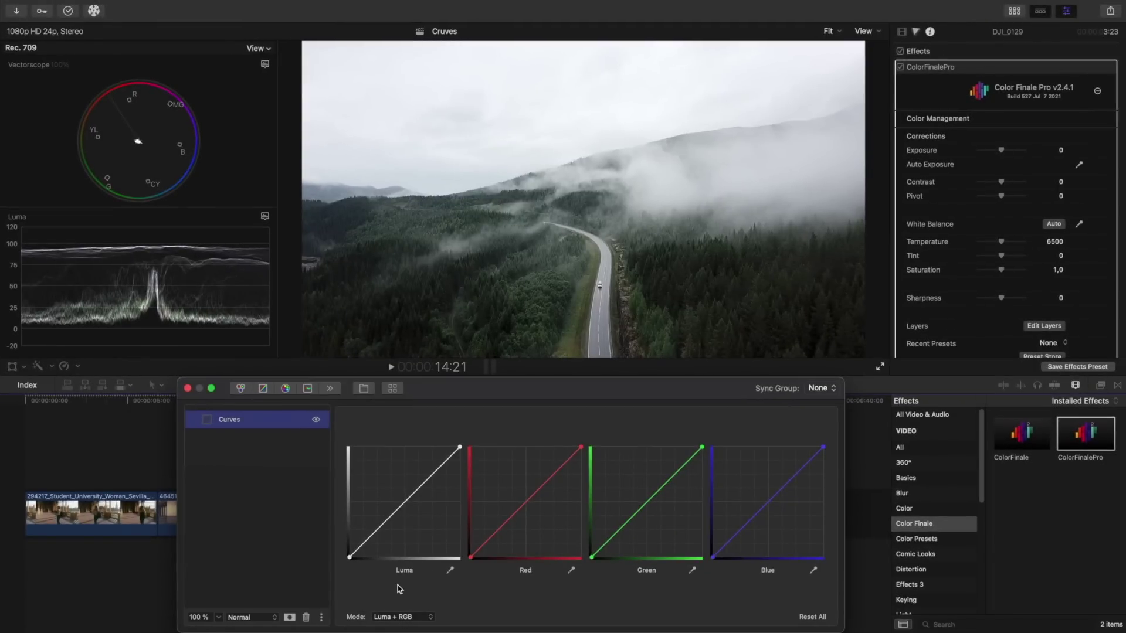
left_click_drag(407, 503, 430, 534)
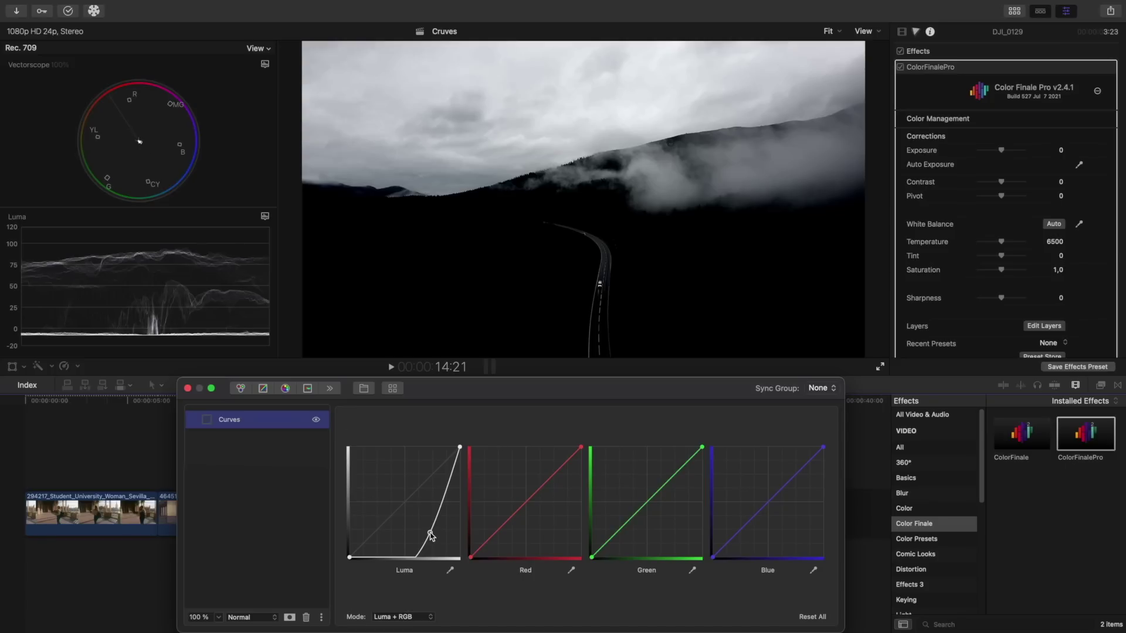
left_click_drag(431, 533, 382, 506)
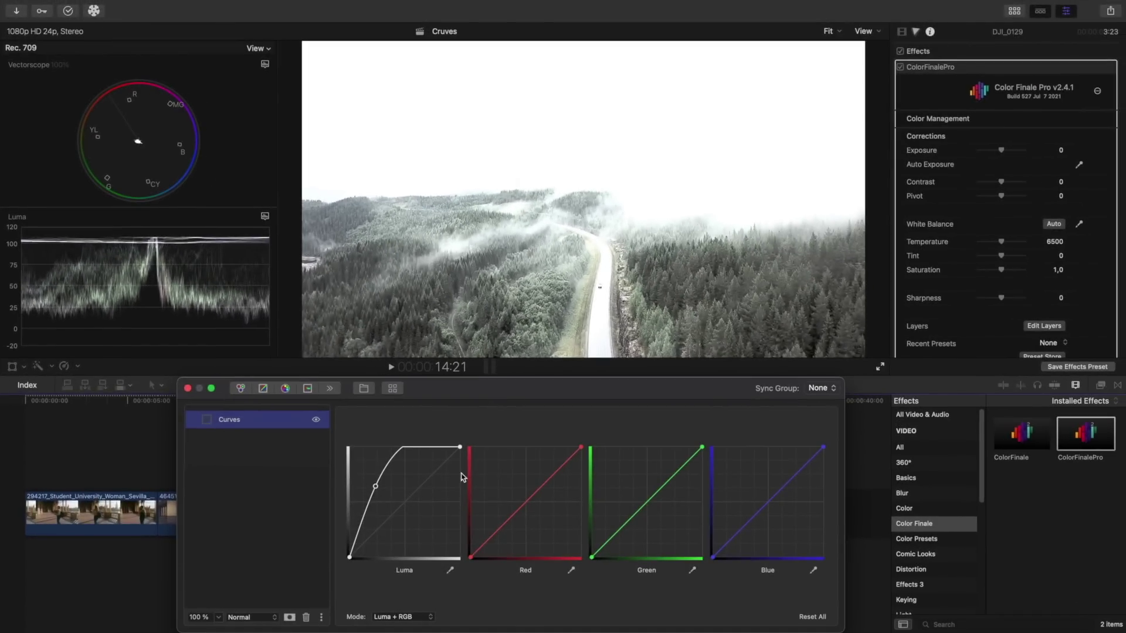
Return to Master + RGB mode and pull the Red curve down for a teal tint
left_click(411, 617)
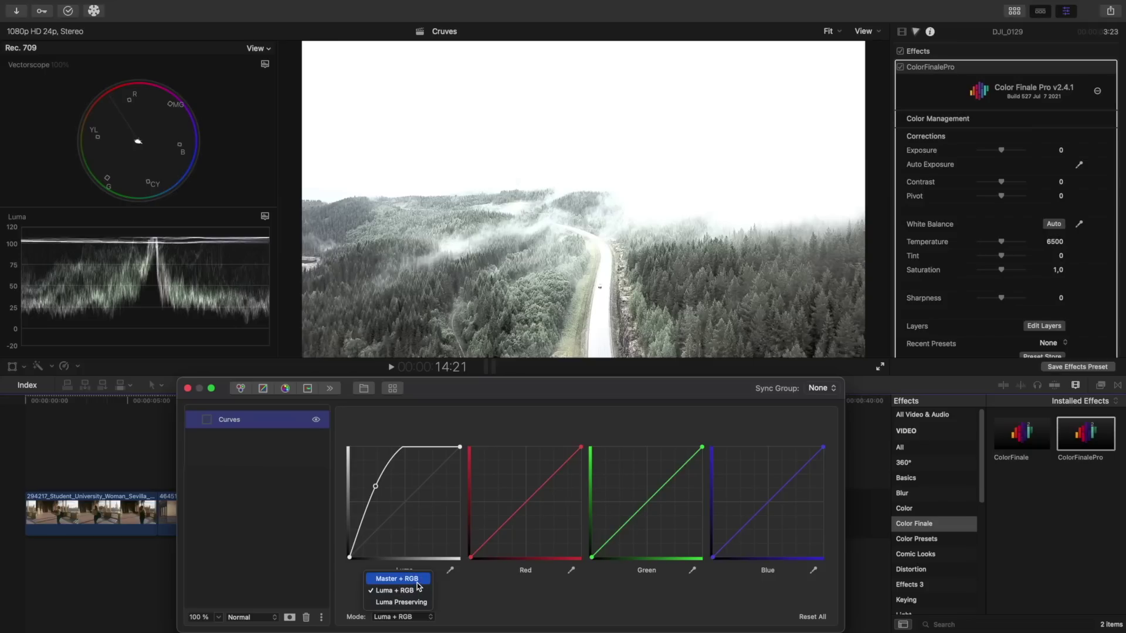
left_click(397, 579)
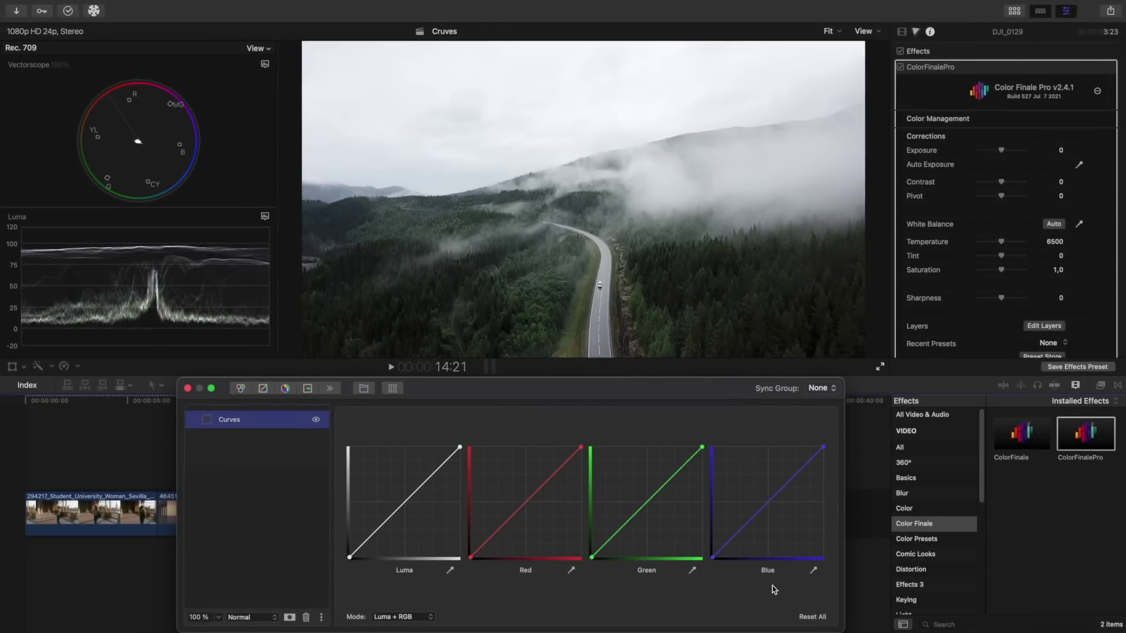
left_click_drag(525, 504, 543, 525)
In Luma Preserving mode, push the road clip red then green, resetting each curve
left_click(393, 617)
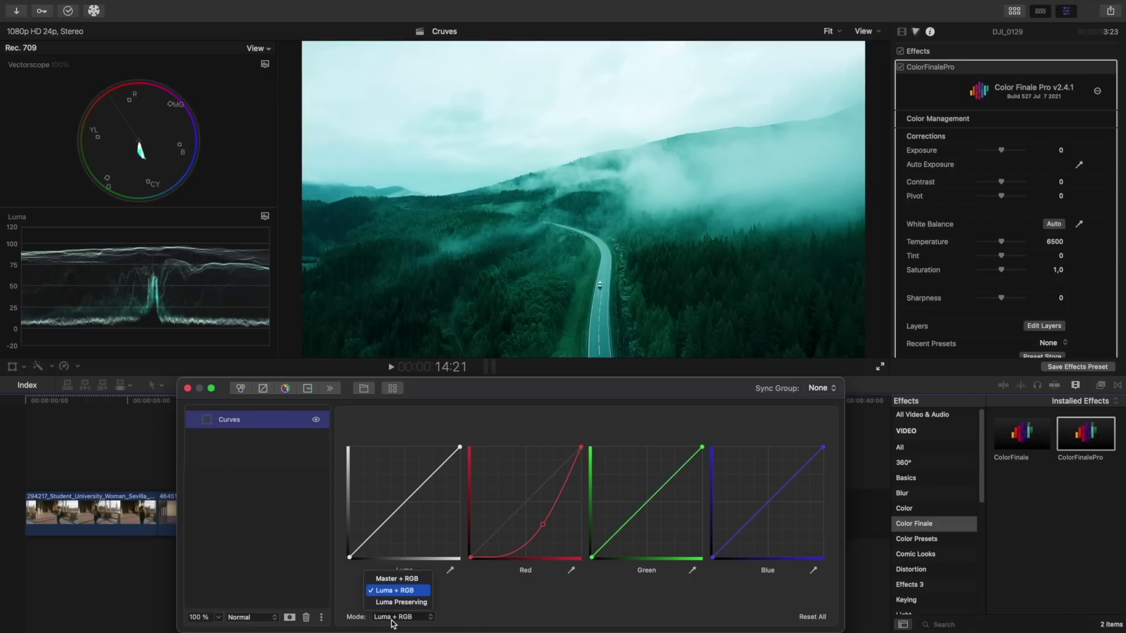
left_click(394, 602)
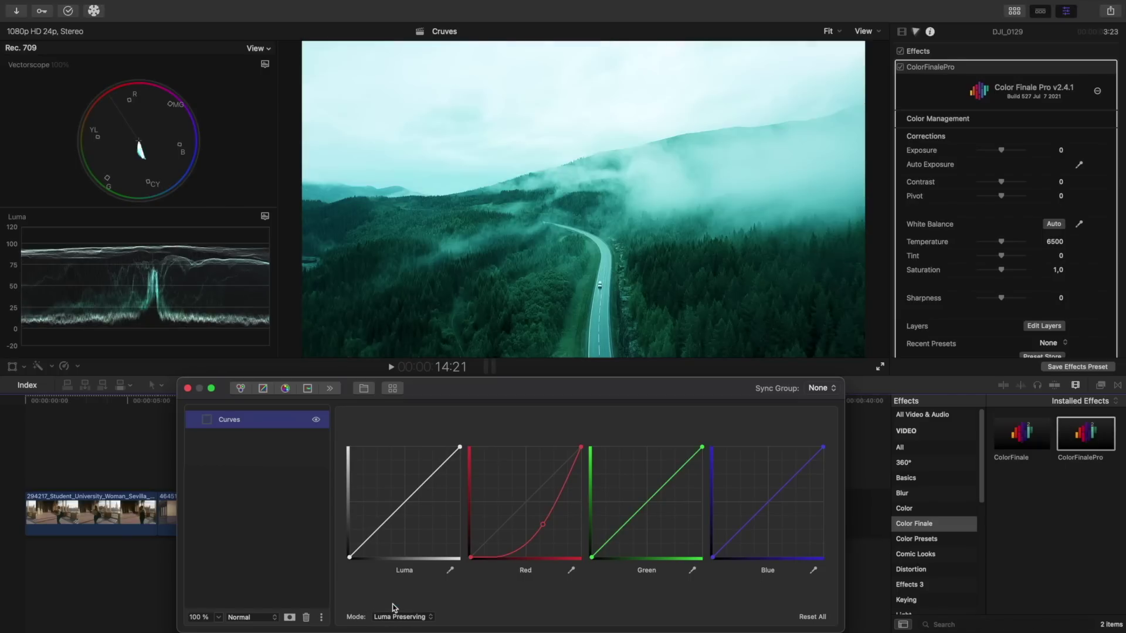
left_click_drag(544, 528, 499, 482)
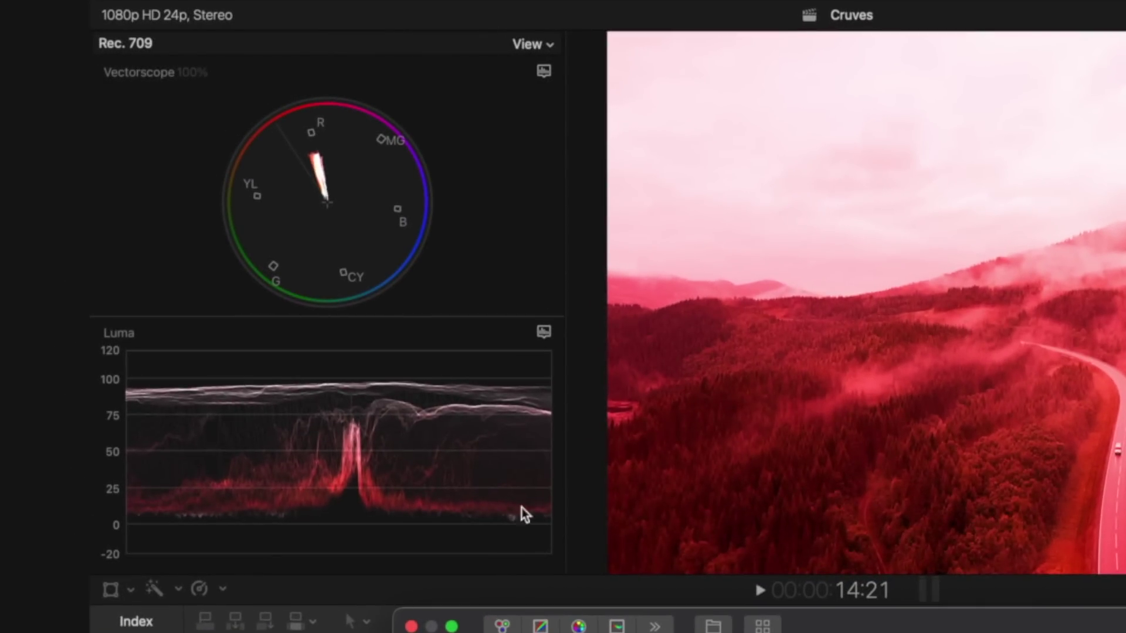
left_click(525, 570)
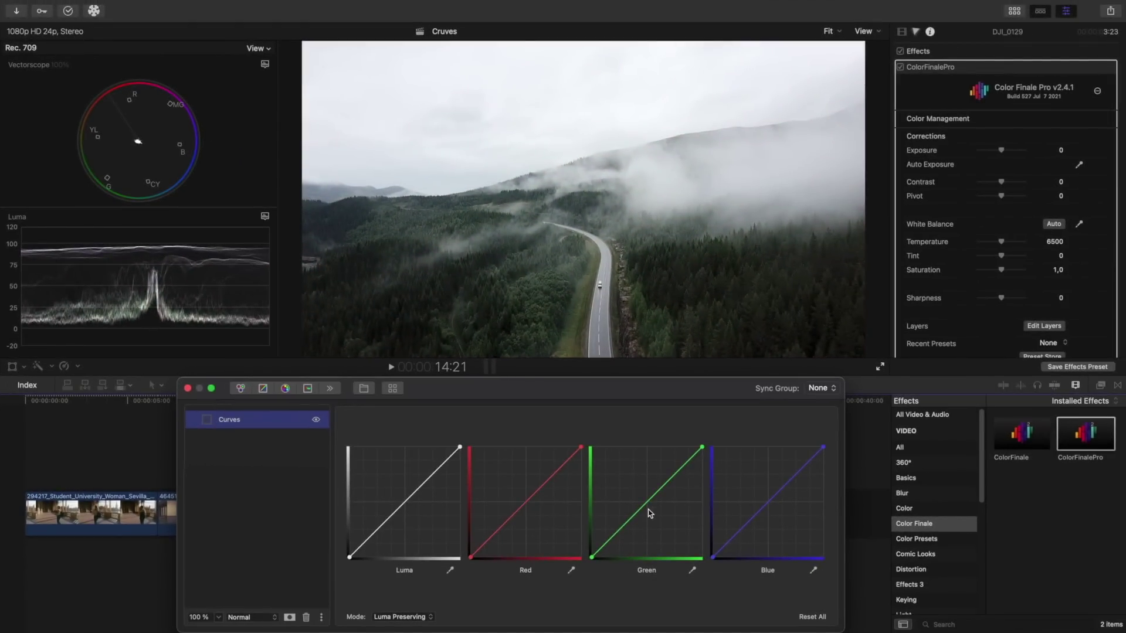
left_click_drag(648, 503, 665, 522)
left_click(646, 570)
Switch to Luma + RGB, push the Green curve, then reset it straight
left_click(402, 617)
left_click(402, 607)
left_click_drag(641, 511, 671, 522)
left_click(647, 567)
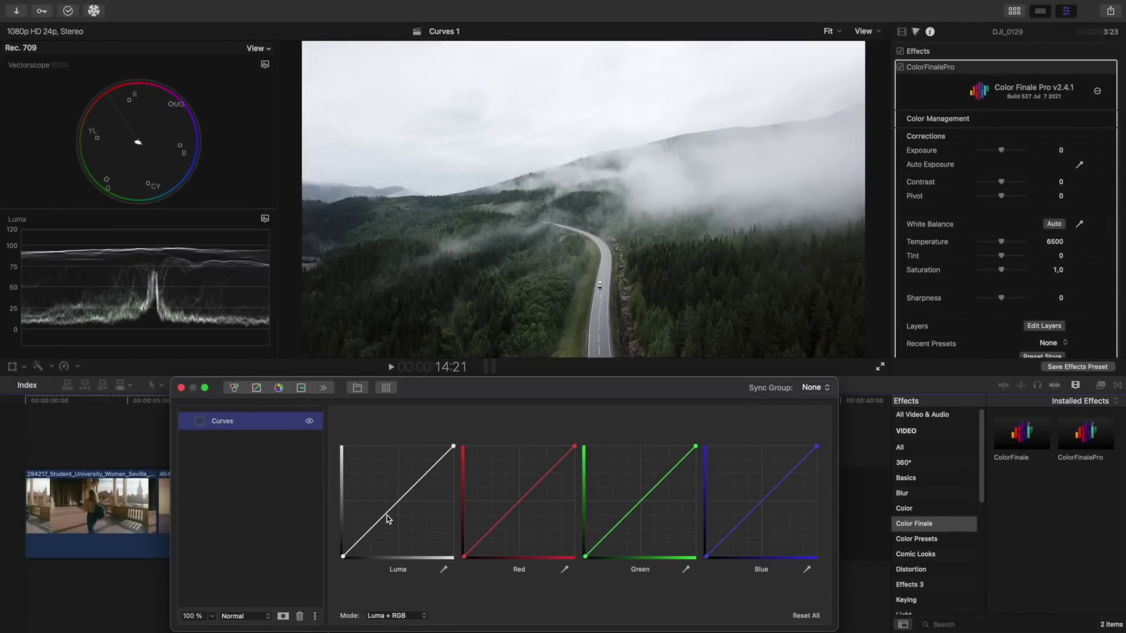
Add four points on the luma curve, bend its top slightly, and switch to Master + RGB
left_click(397, 502)
left_click(413, 487)
left_click(427, 473)
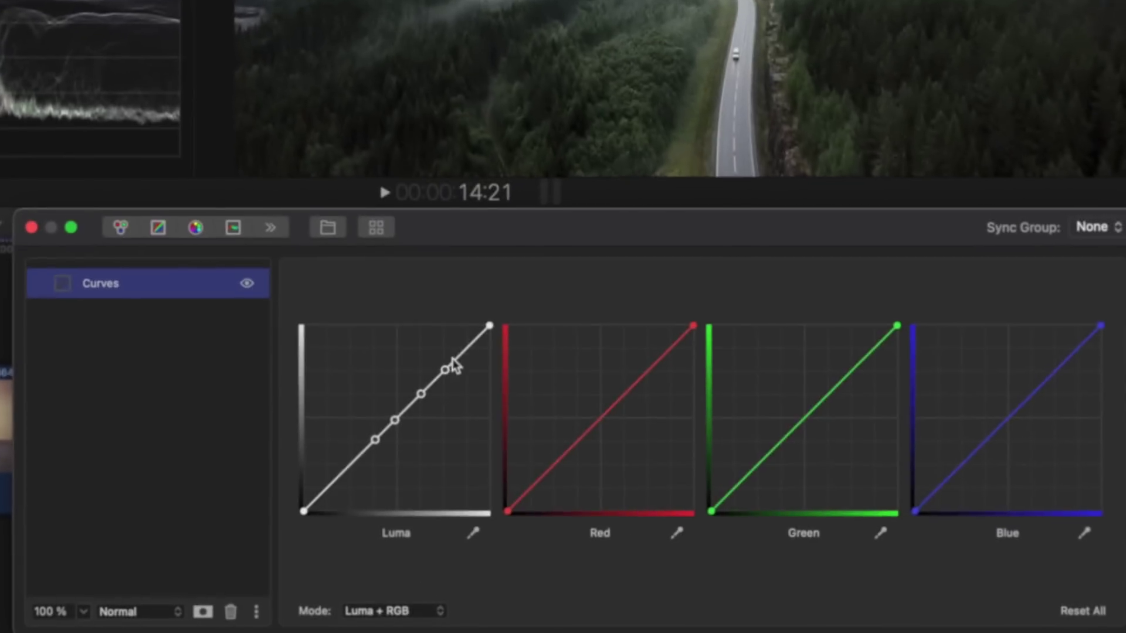
left_click(438, 461)
left_click_drag(467, 345, 477, 350)
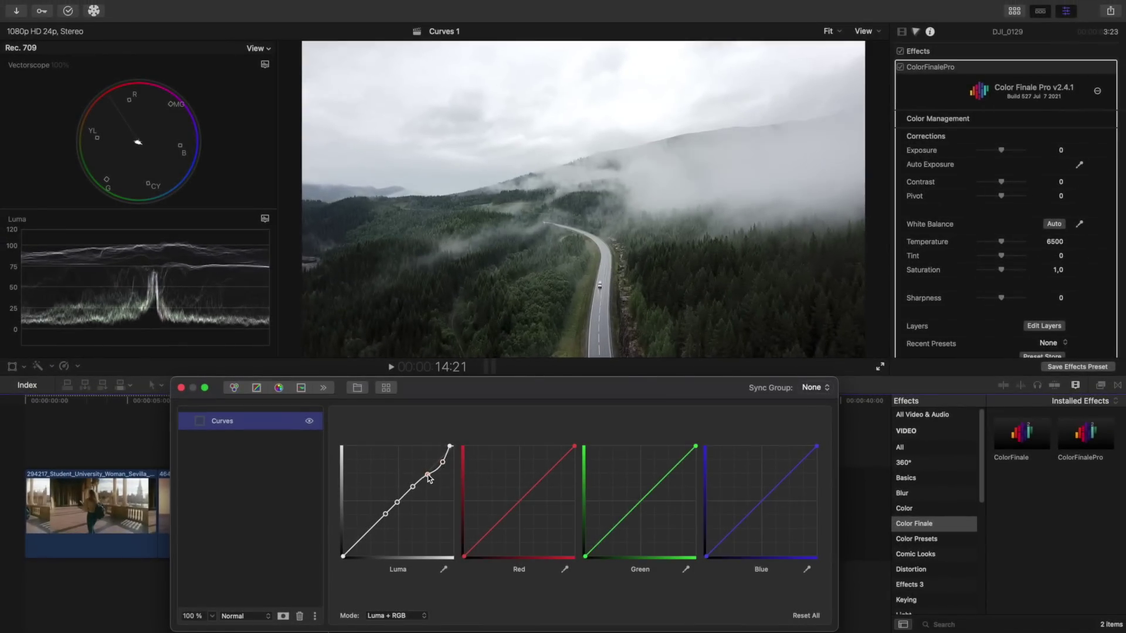
left_click_drag(416, 491, 417, 494)
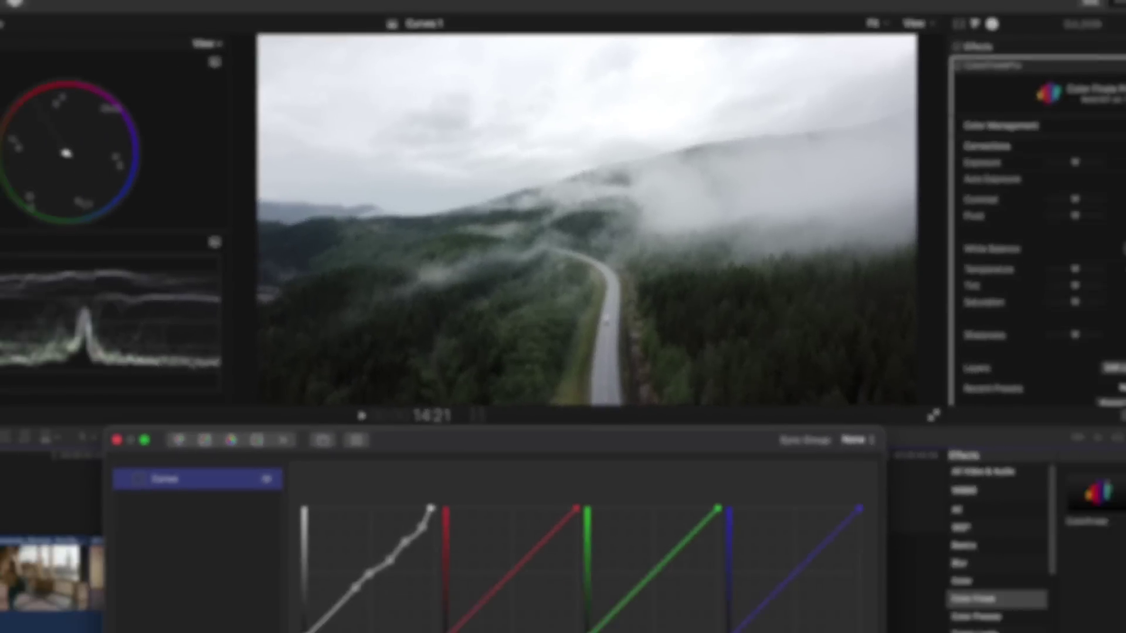
left_click(388, 616)
left_click(381, 578)
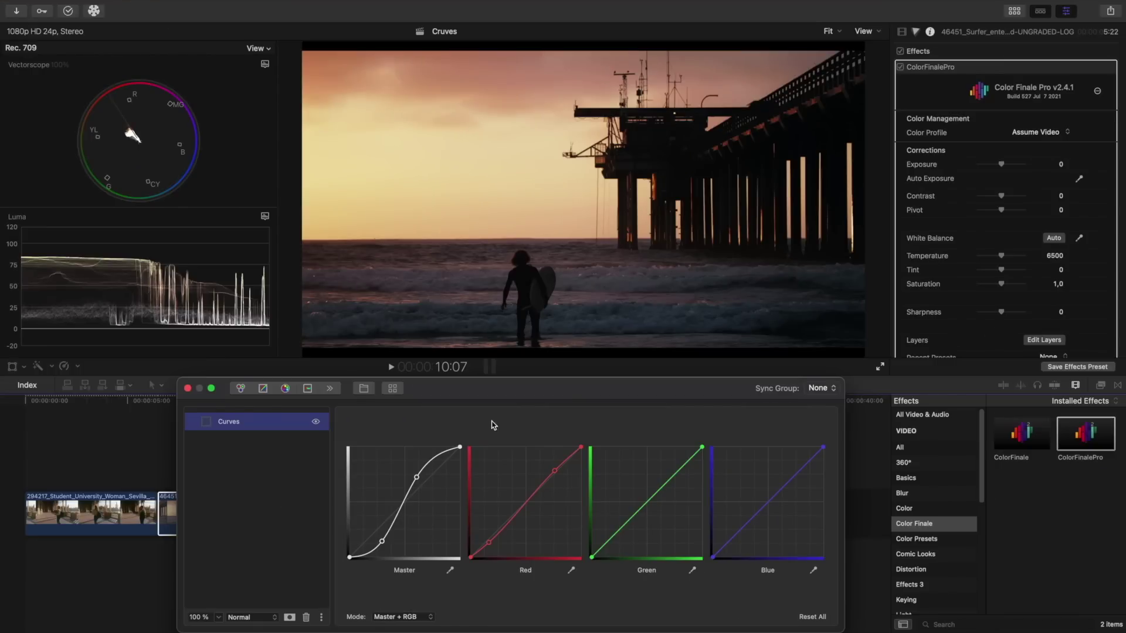
Compare the surfer clip's curves in Luma + RGB, then return to Master + RGB
left_click(406, 613)
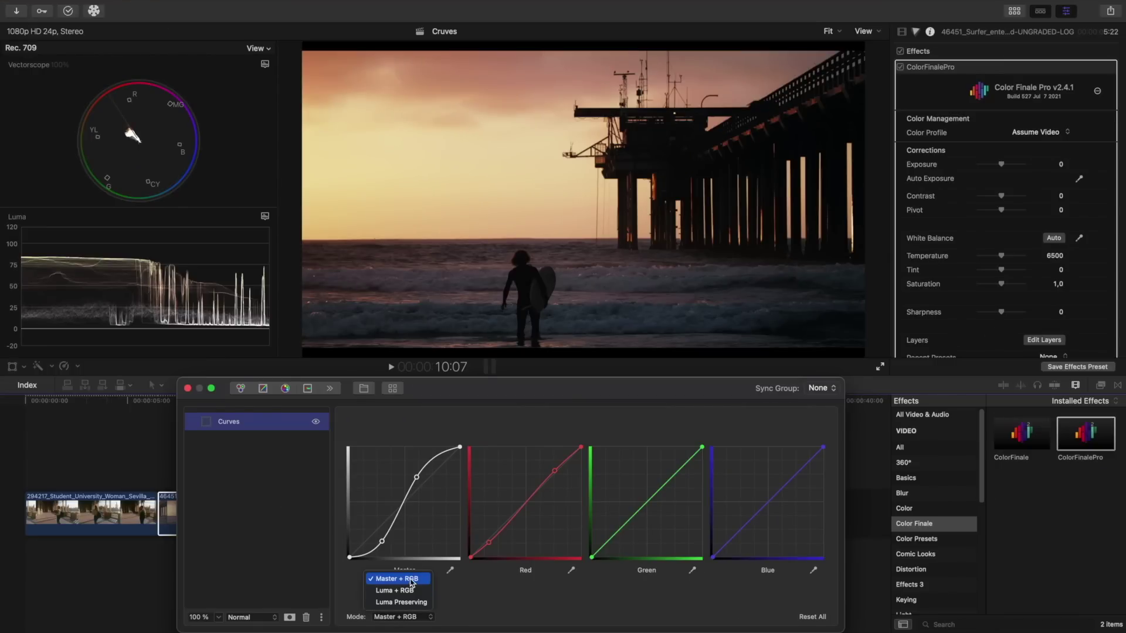
left_click(449, 591)
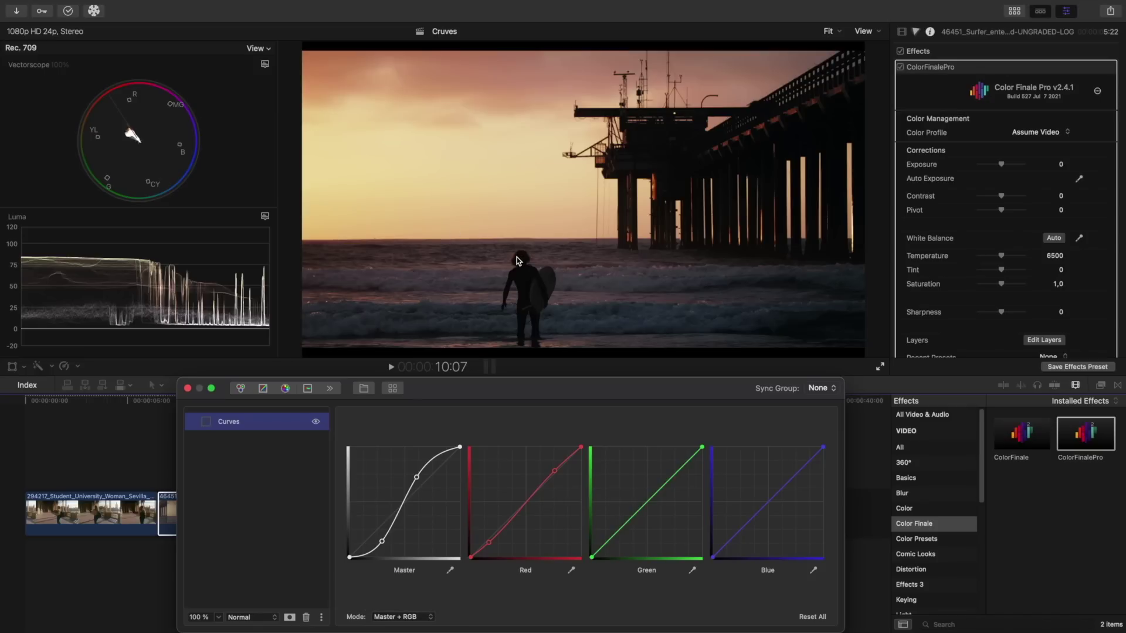
left_click(409, 625)
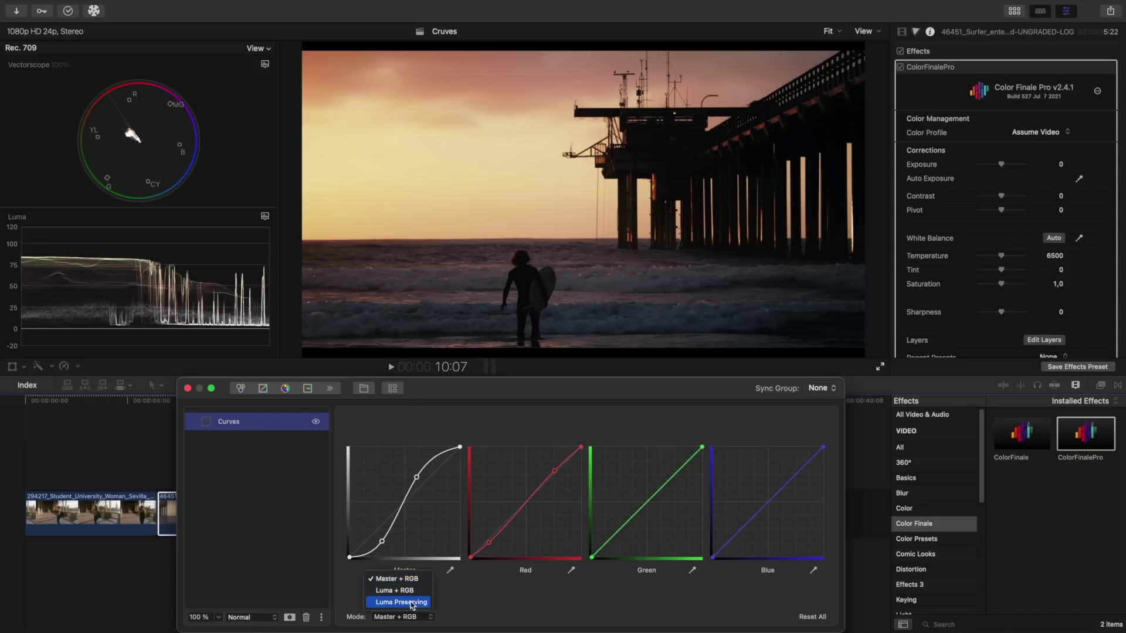
left_click(397, 603)
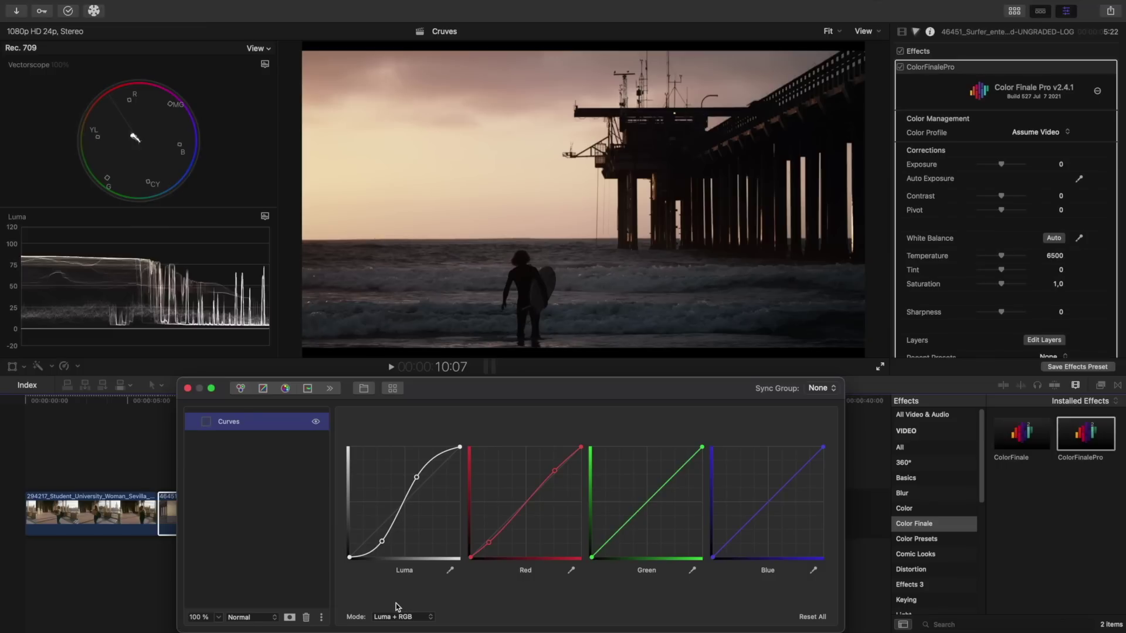
left_click(396, 616)
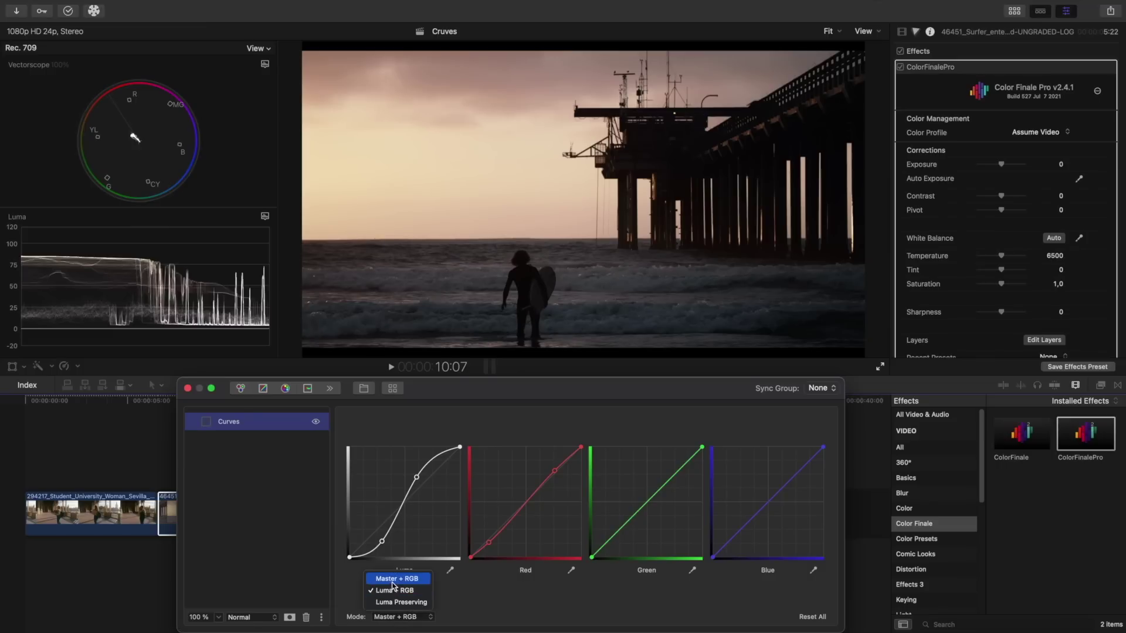
left_click(393, 576)
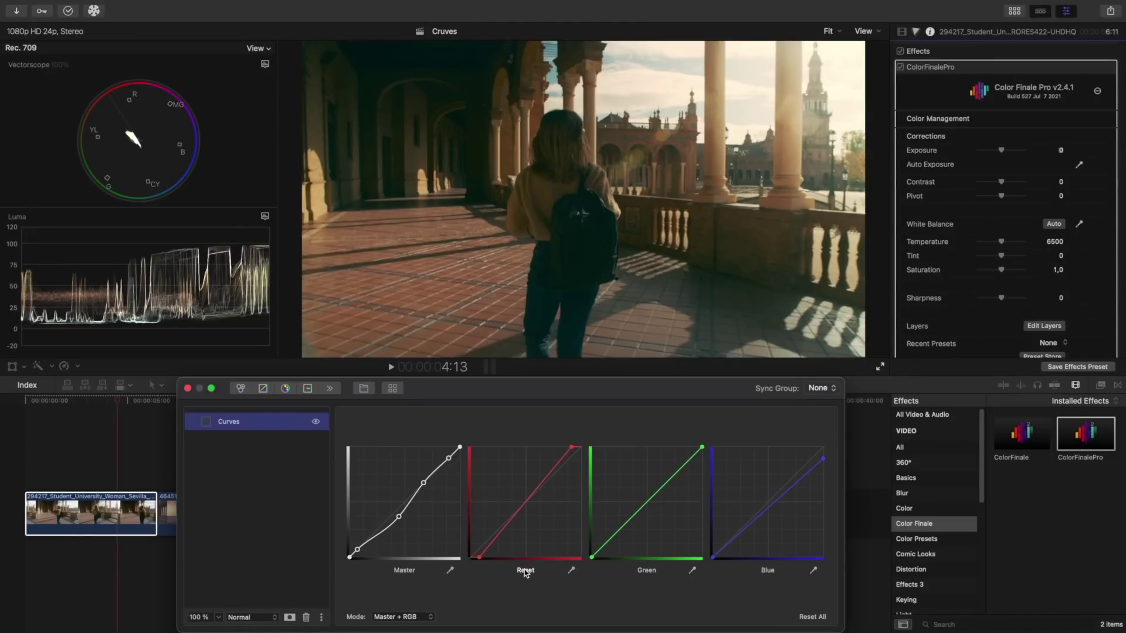
Reset the Red curve, switch to Luma Preserving, and move Red's black point right and white point left
left_click(525, 572)
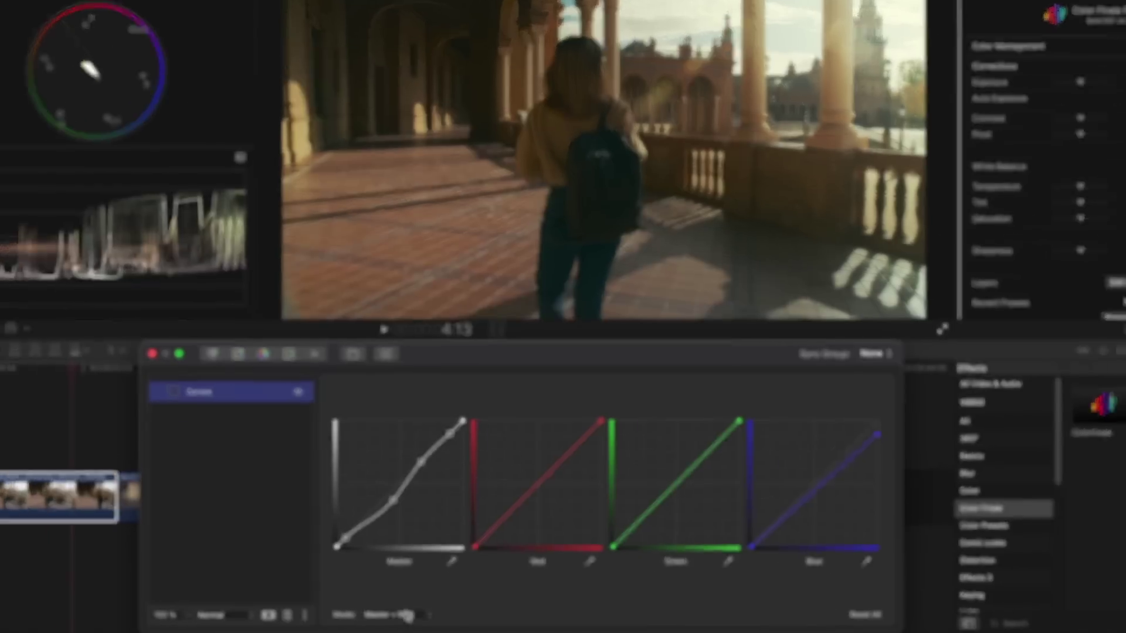
left_click(403, 617)
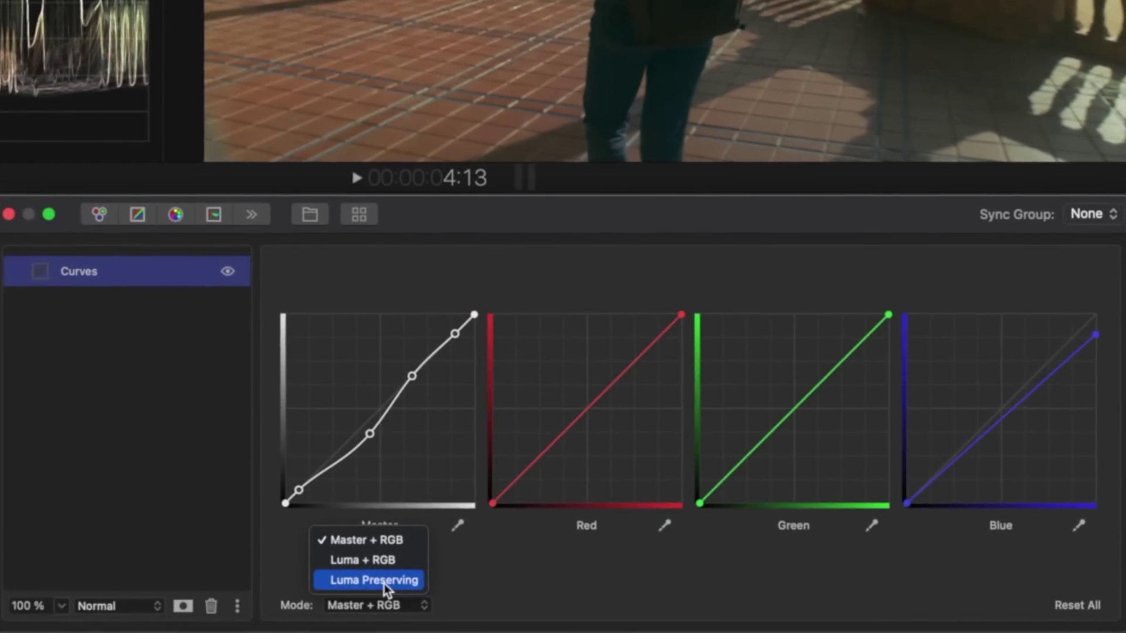
left_click(385, 583)
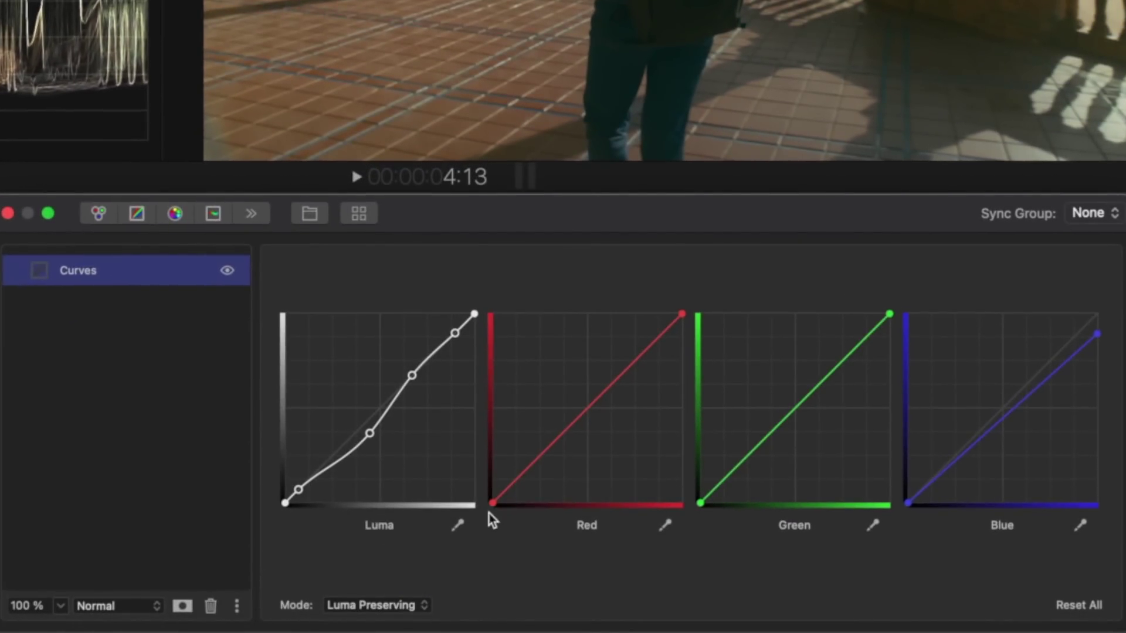
left_click_drag(494, 507, 504, 515)
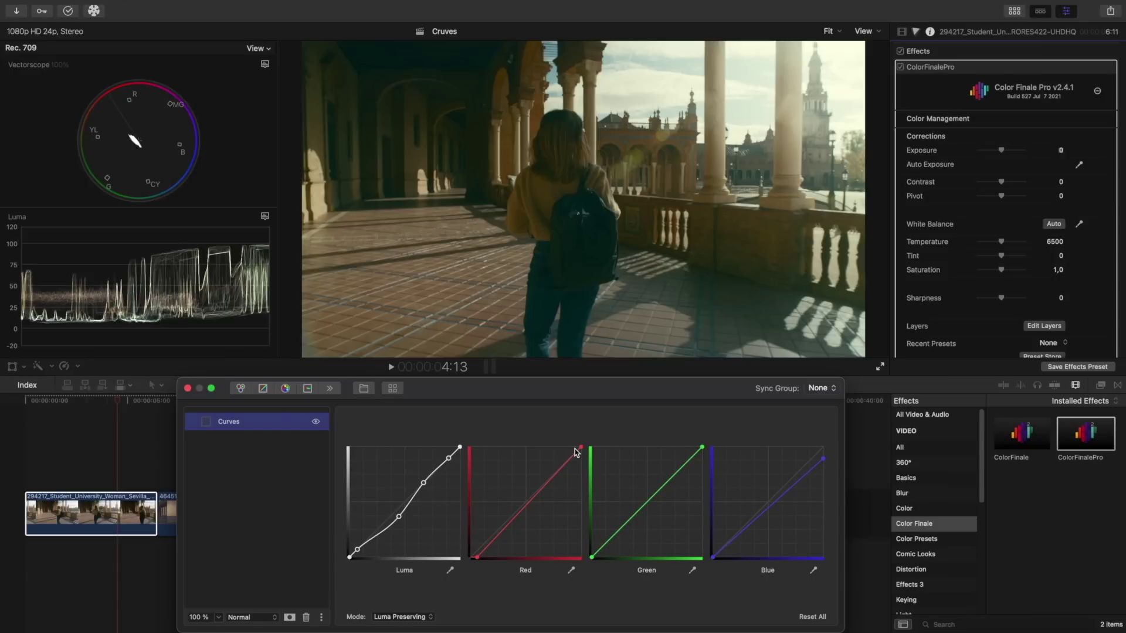
left_click_drag(581, 449, 575, 446)
left_click_drag(575, 448, 573, 448)
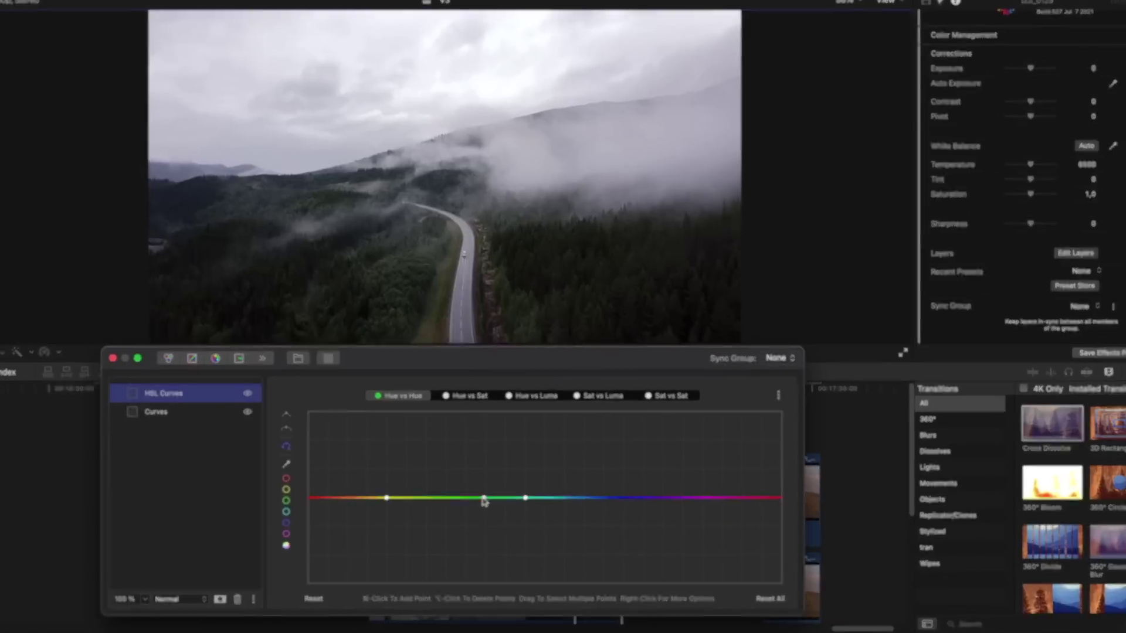
Raise a bump in the green hues of the Hue vs Hue curve, then show Hue vs Sat
left_click_drag(484, 500, 454, 495)
left_click_drag(463, 407, 475, 389)
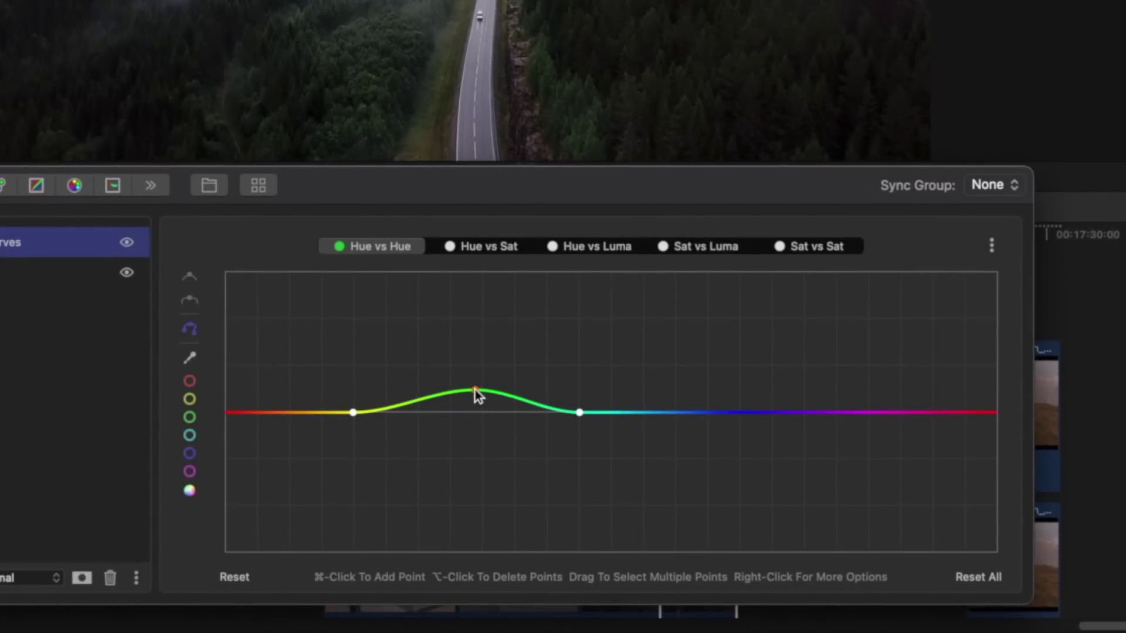
left_click(469, 248)
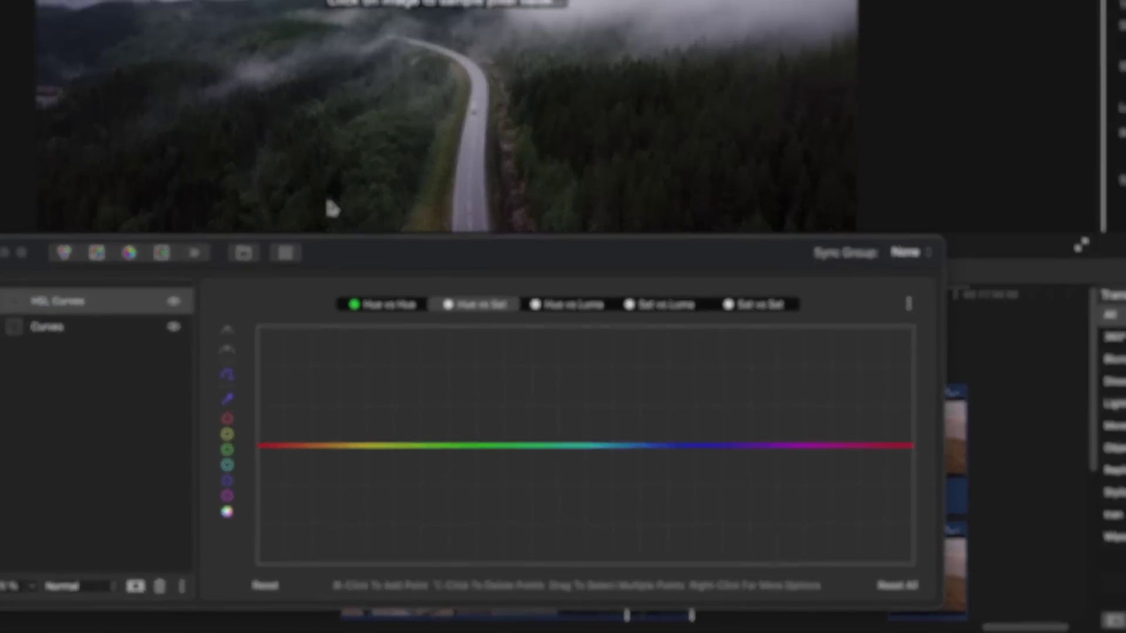